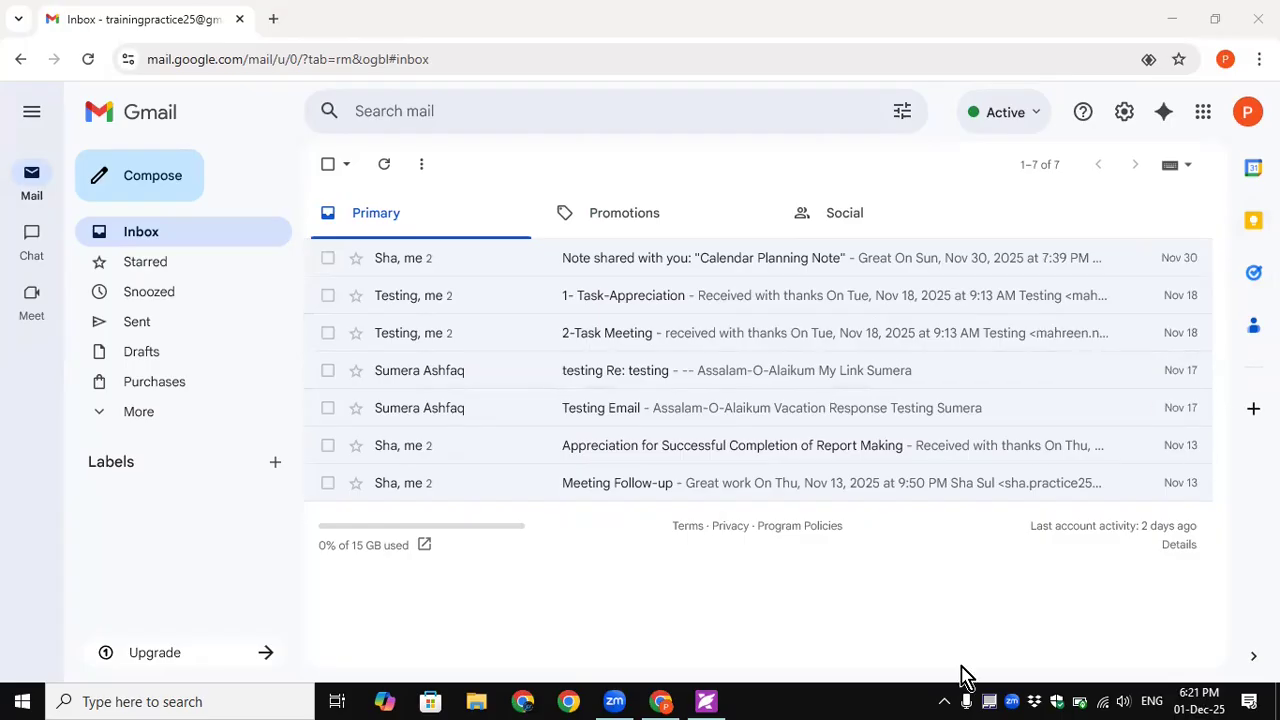
# Hide the Gmail side panel and show it again
pyautogui.click(1253, 655)
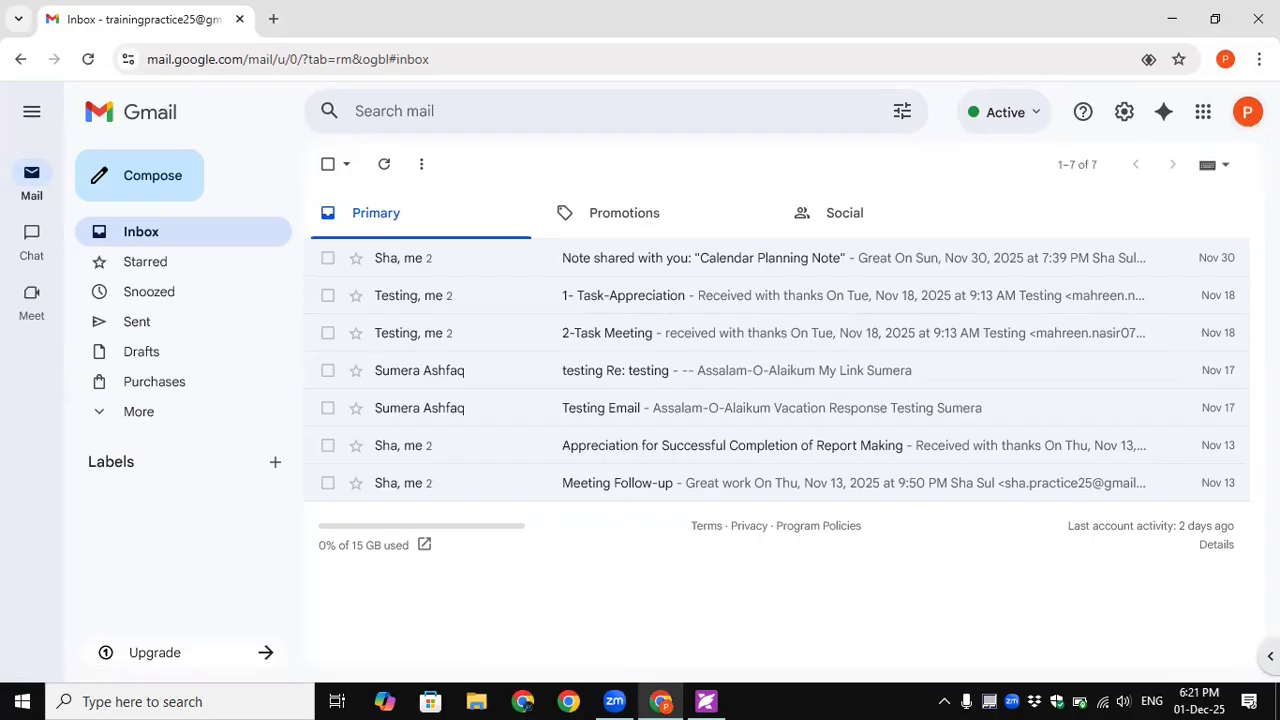
pyautogui.click(1254, 663)
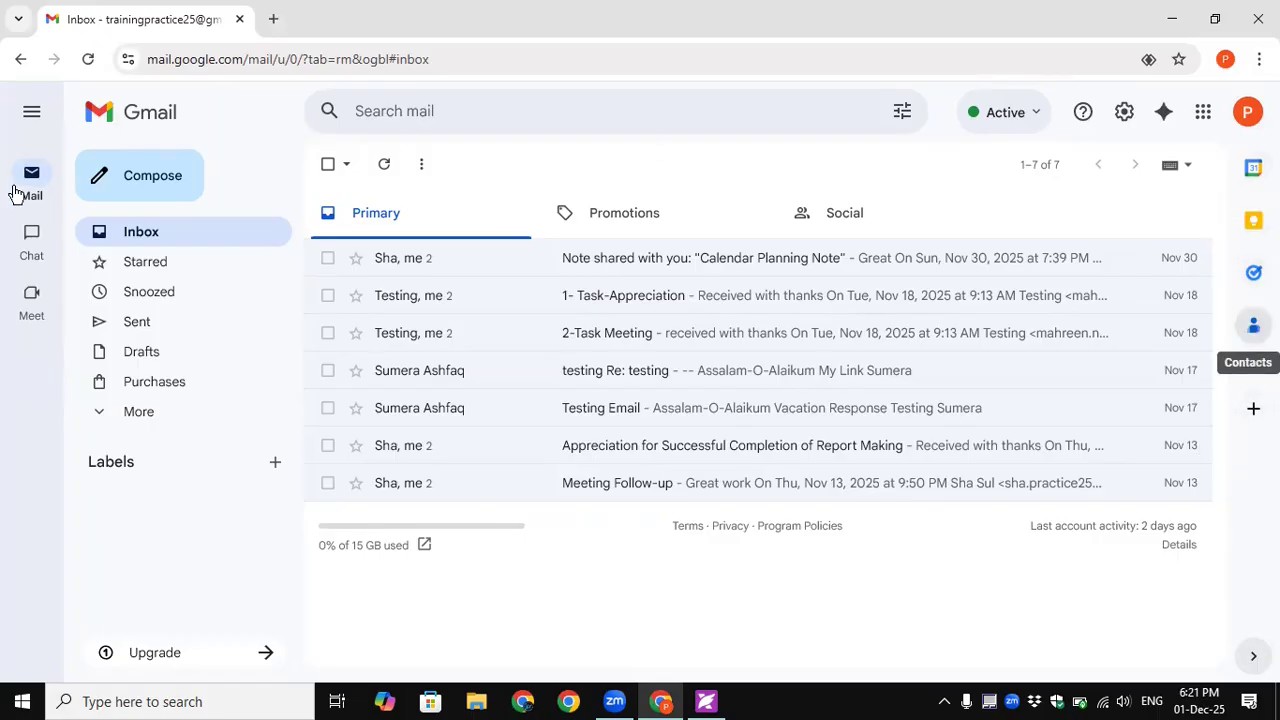
# Open the inbox email "Appreciation for Successful Completion of Report Making" and look through its messages
pyautogui.click(636, 454)
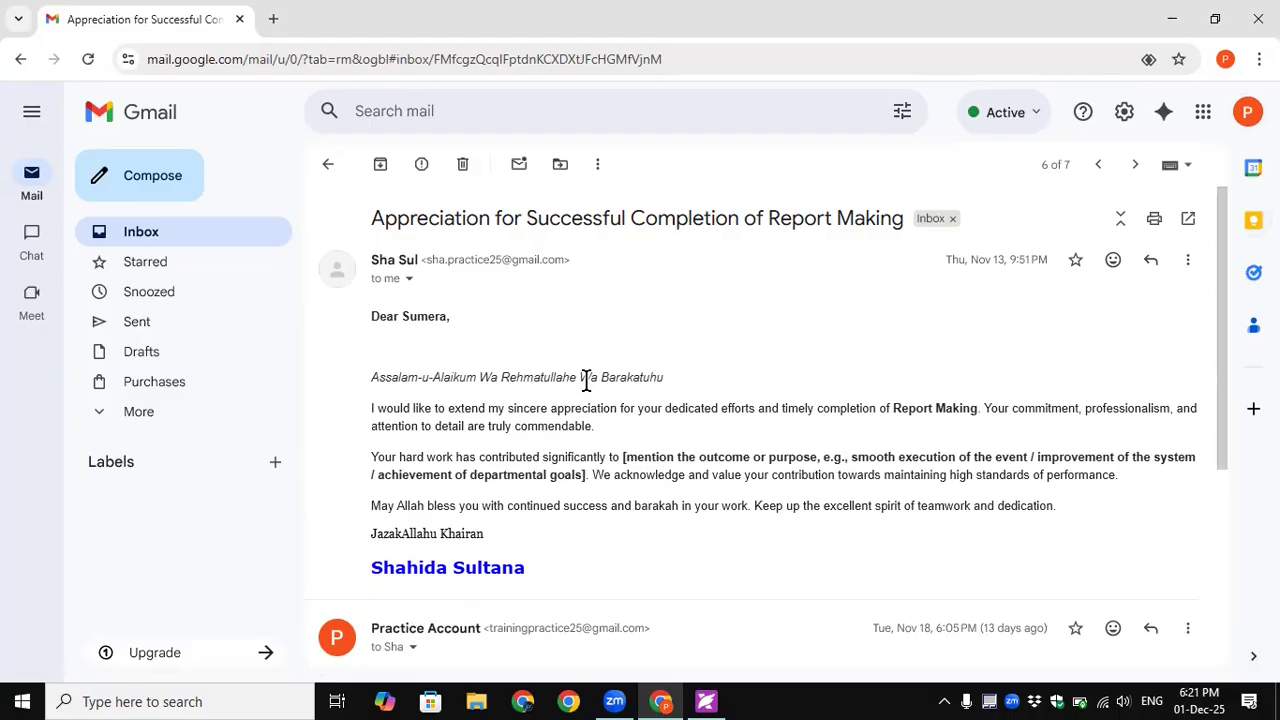
pyautogui.scroll(-3, 626, 476)
pyautogui.scroll(3, 629, 486)
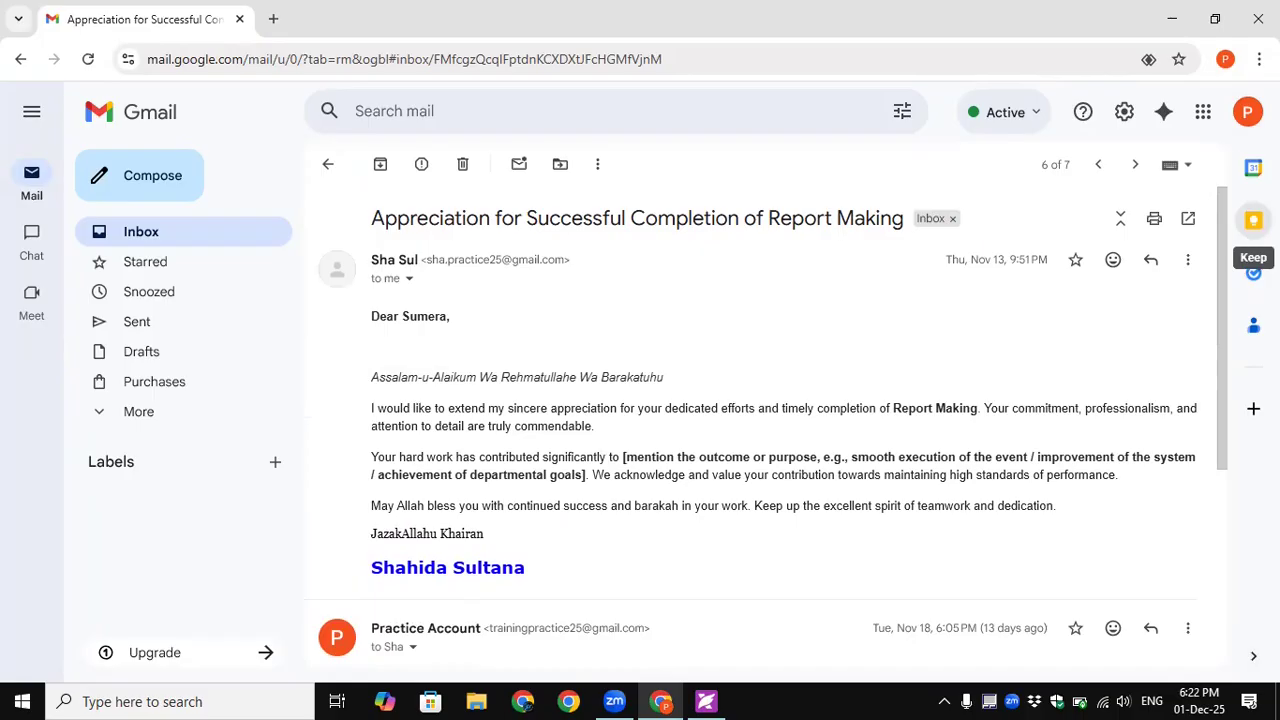
# Add a Keep note beside the open email with the lines "1. editing", "meeting" and "guide"
pyautogui.click(1253, 220)
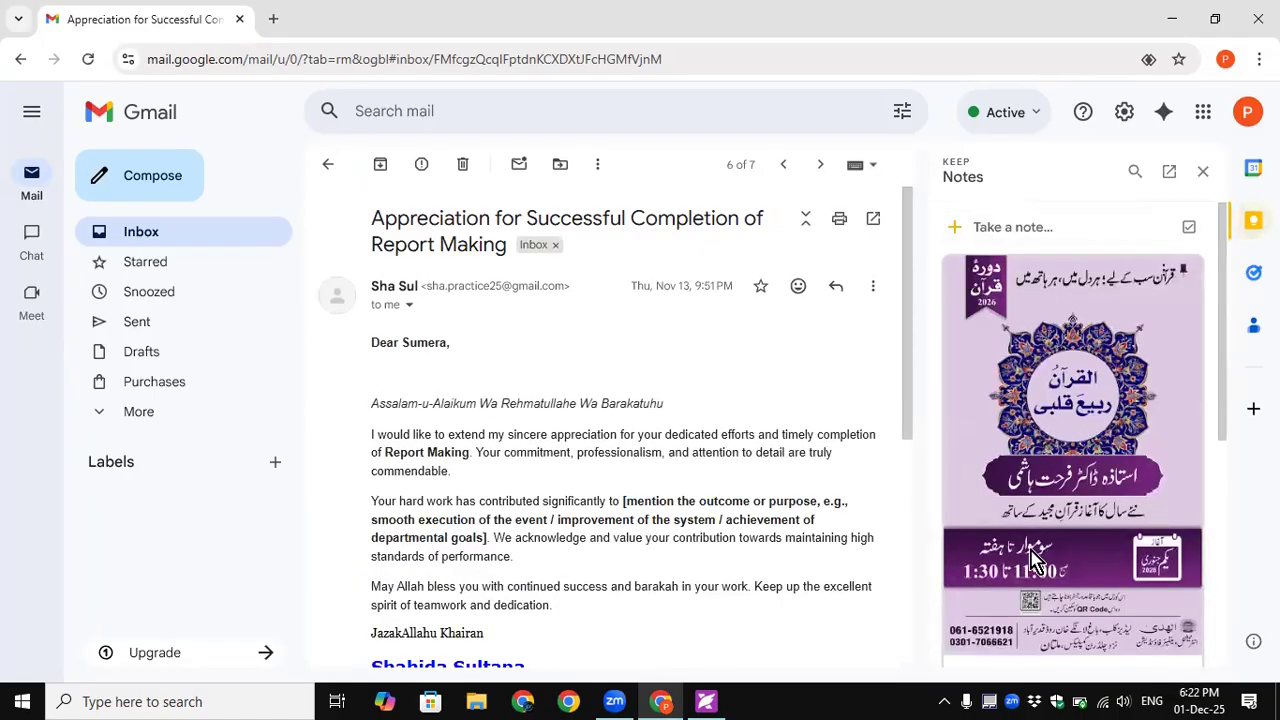
pyautogui.click(1013, 230)
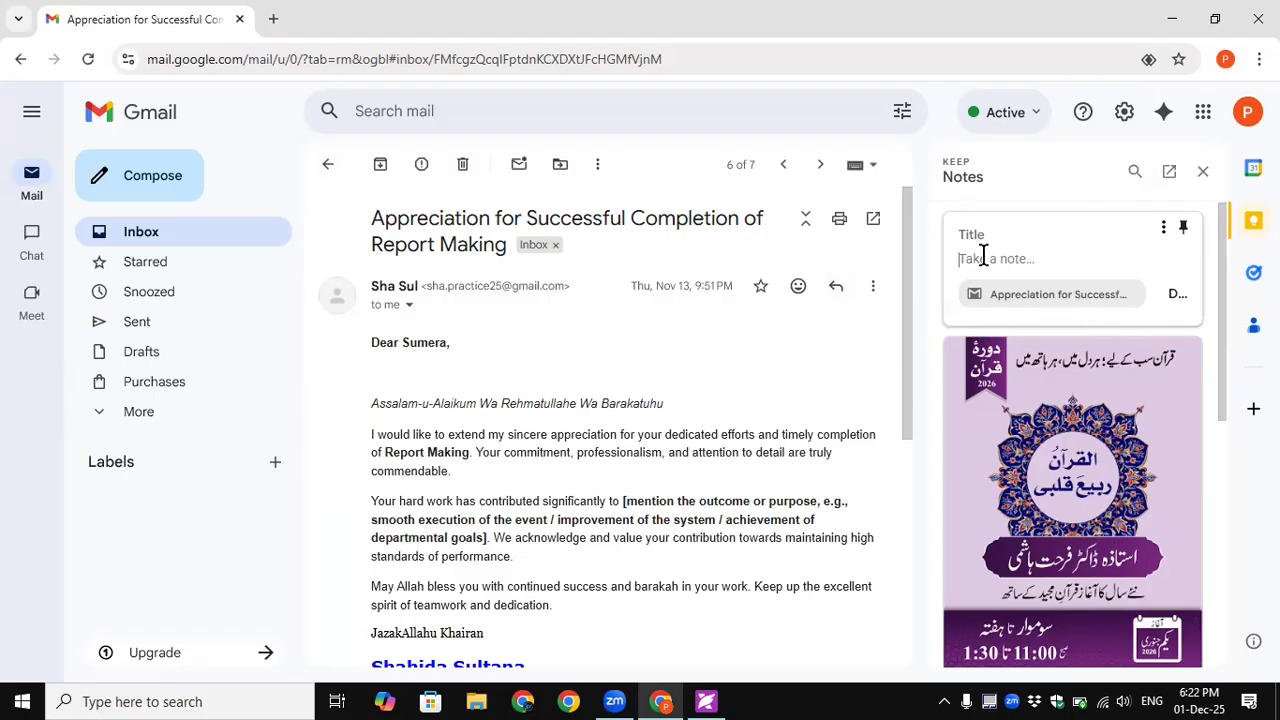
pyautogui.write('1')
pyautogui.press('BackSpace')
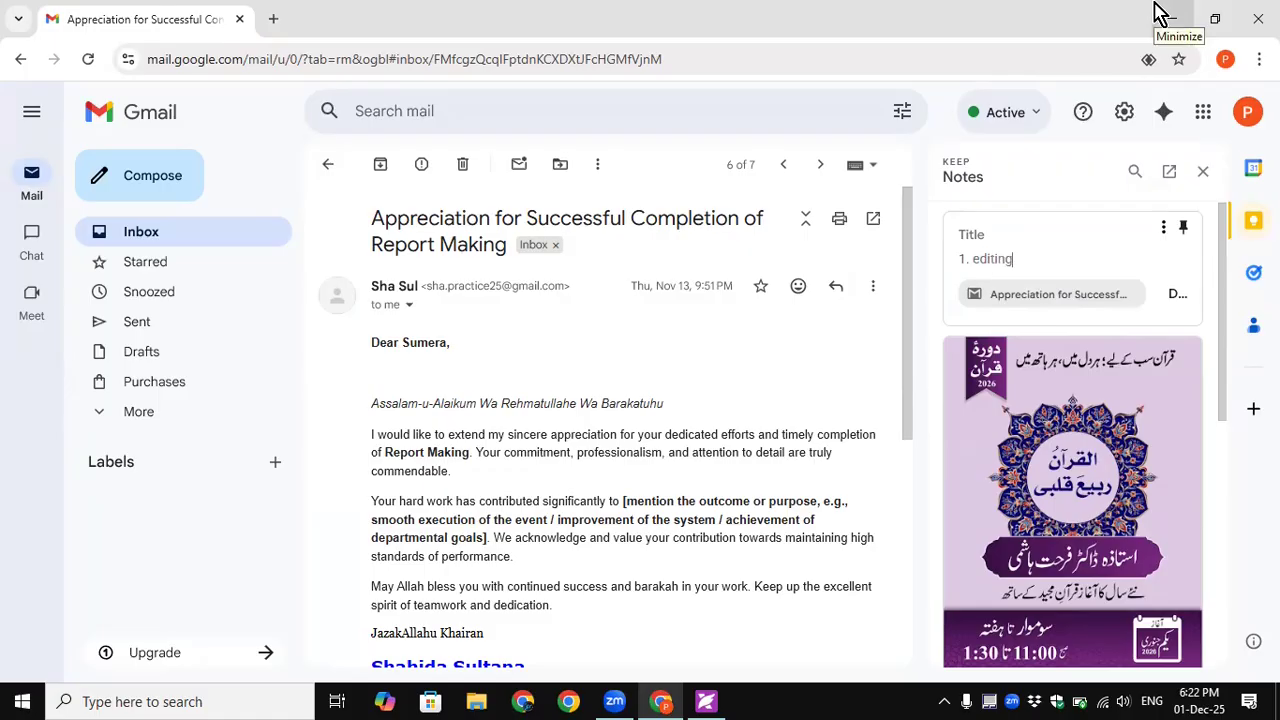
pyautogui.press('Return')
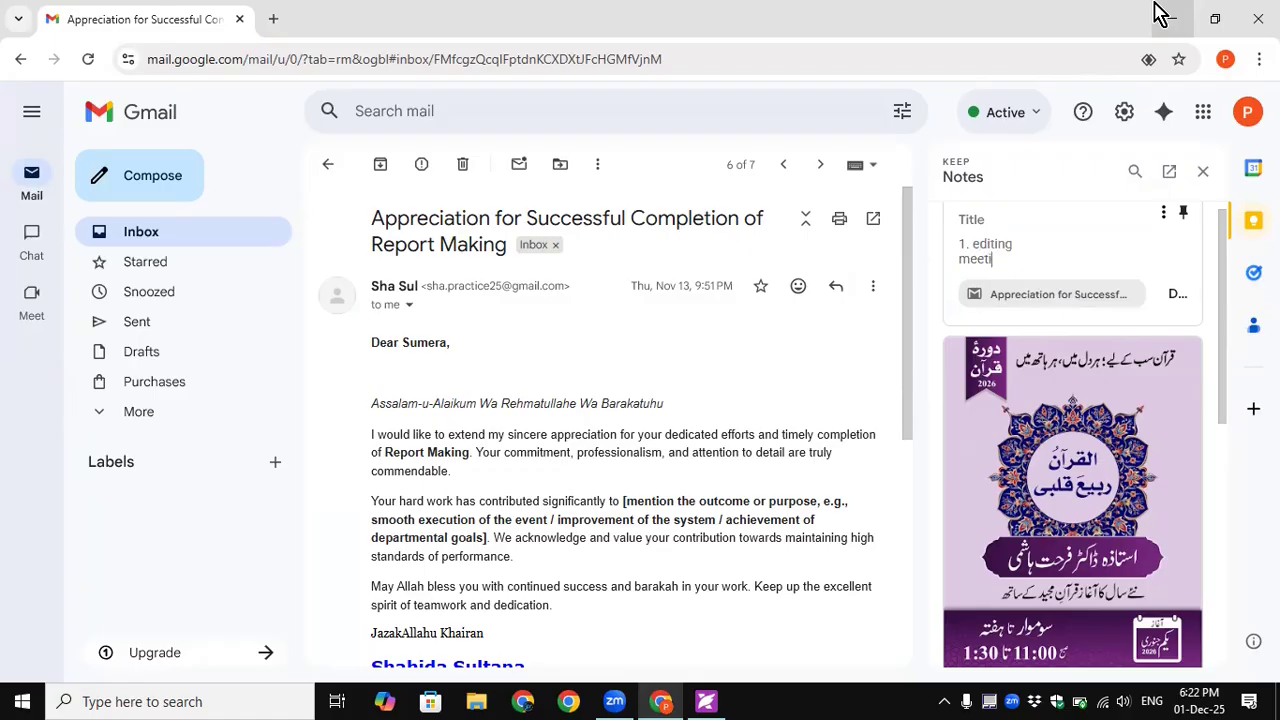
pyautogui.write('meeting')
pyautogui.press('Return')
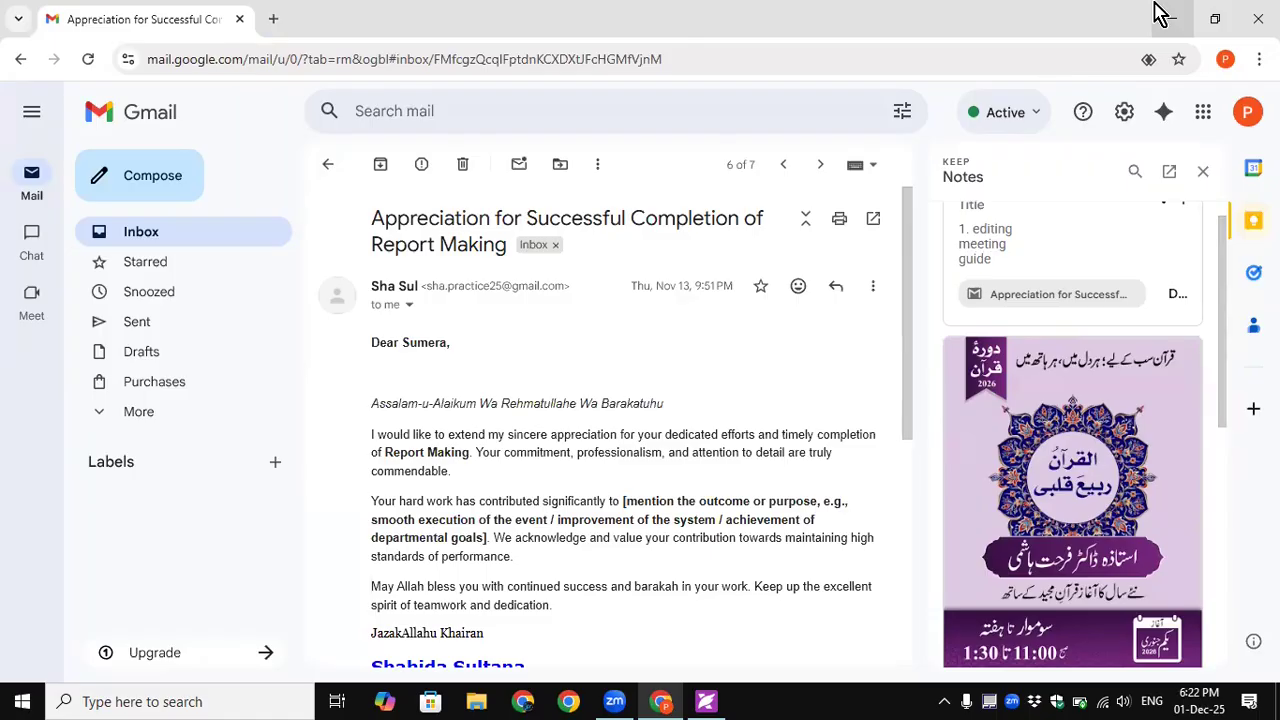
pyautogui.scroll(1, 1110, 262)
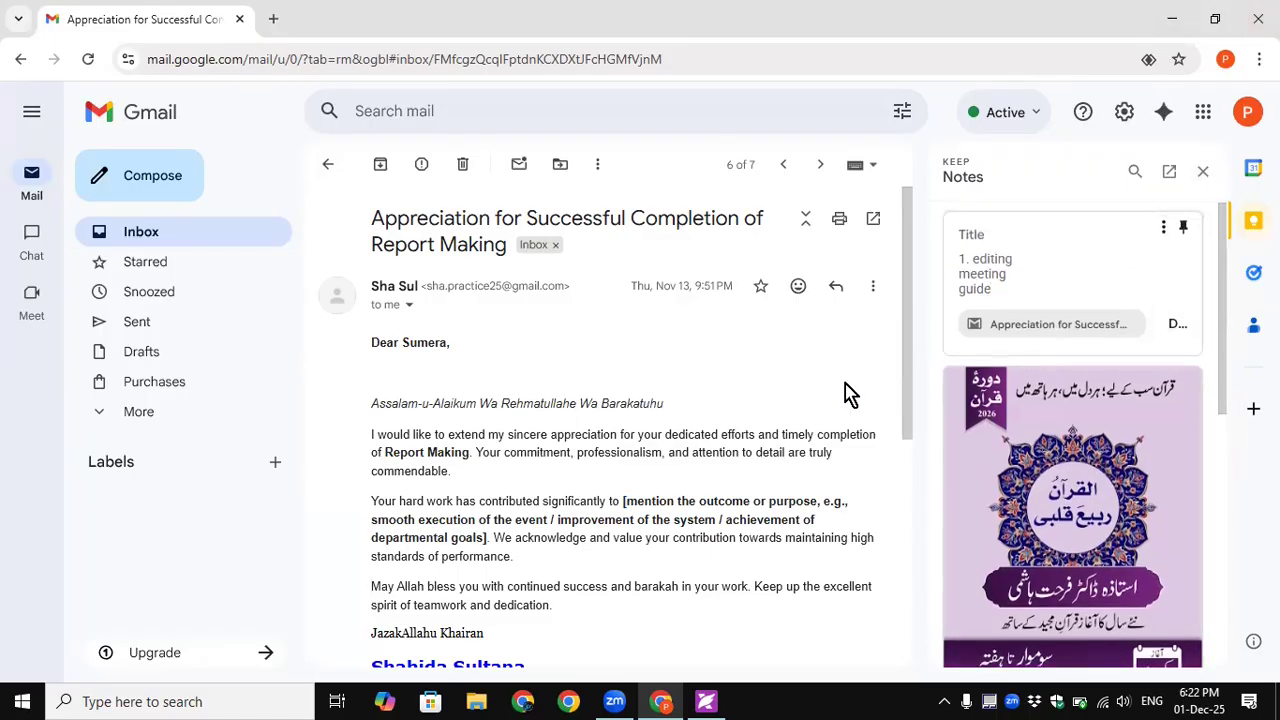
# Close the Keep notes beside the email, return to the inbox, and open the full Google Keep site
pyautogui.click(1253, 220)
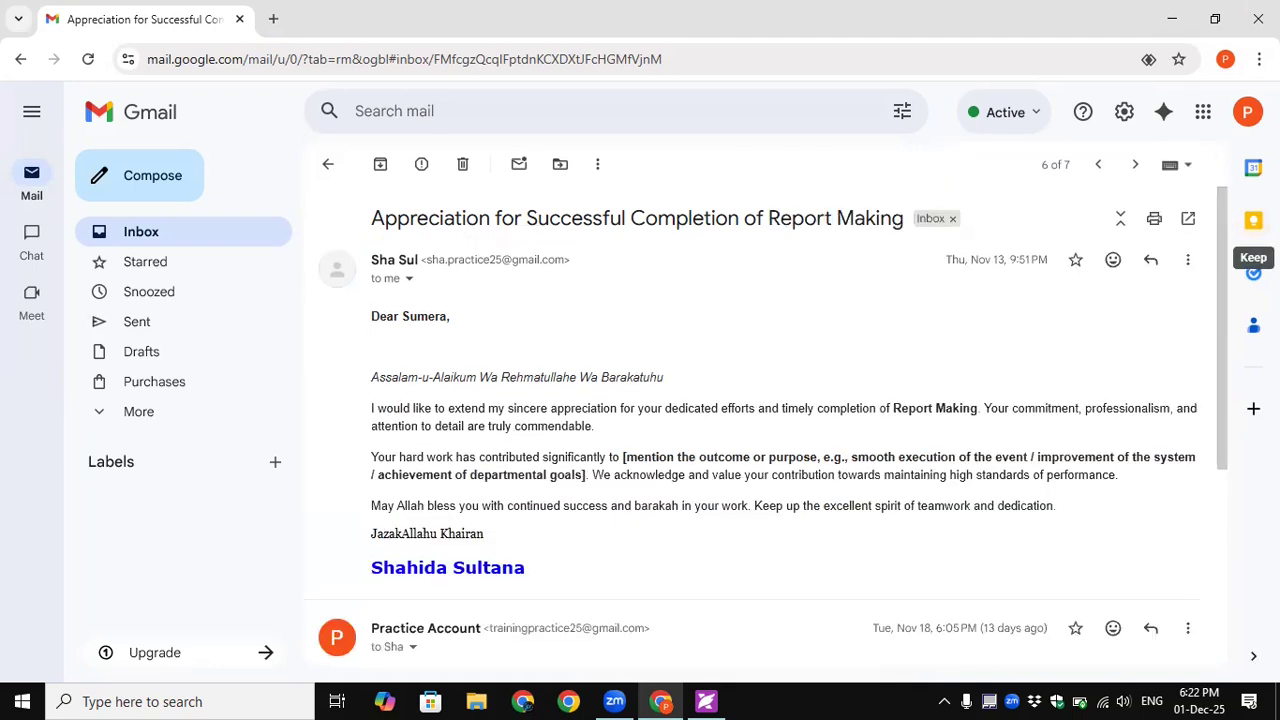
pyautogui.click(176, 236)
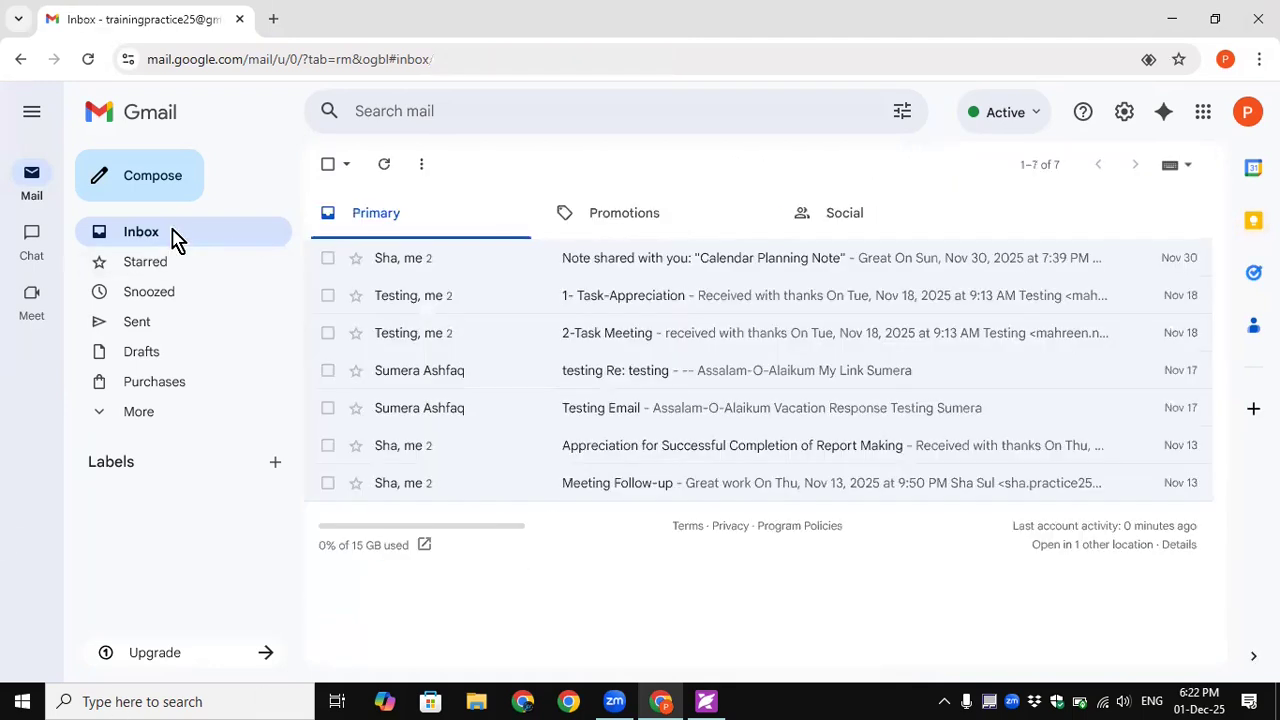
pyautogui.click(1202, 114)
pyautogui.click(1203, 240)
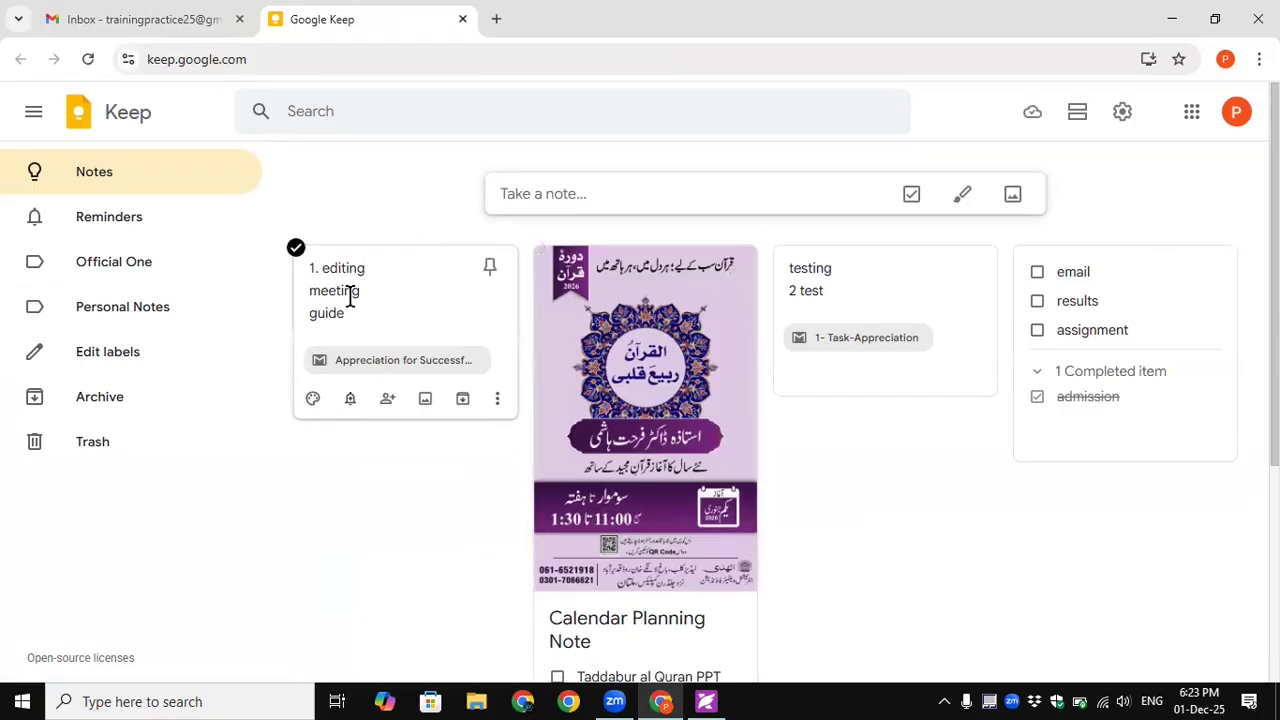
# Open the email linked to the "1. editing" note in Google Keep and read its first message
pyautogui.click(381, 368)
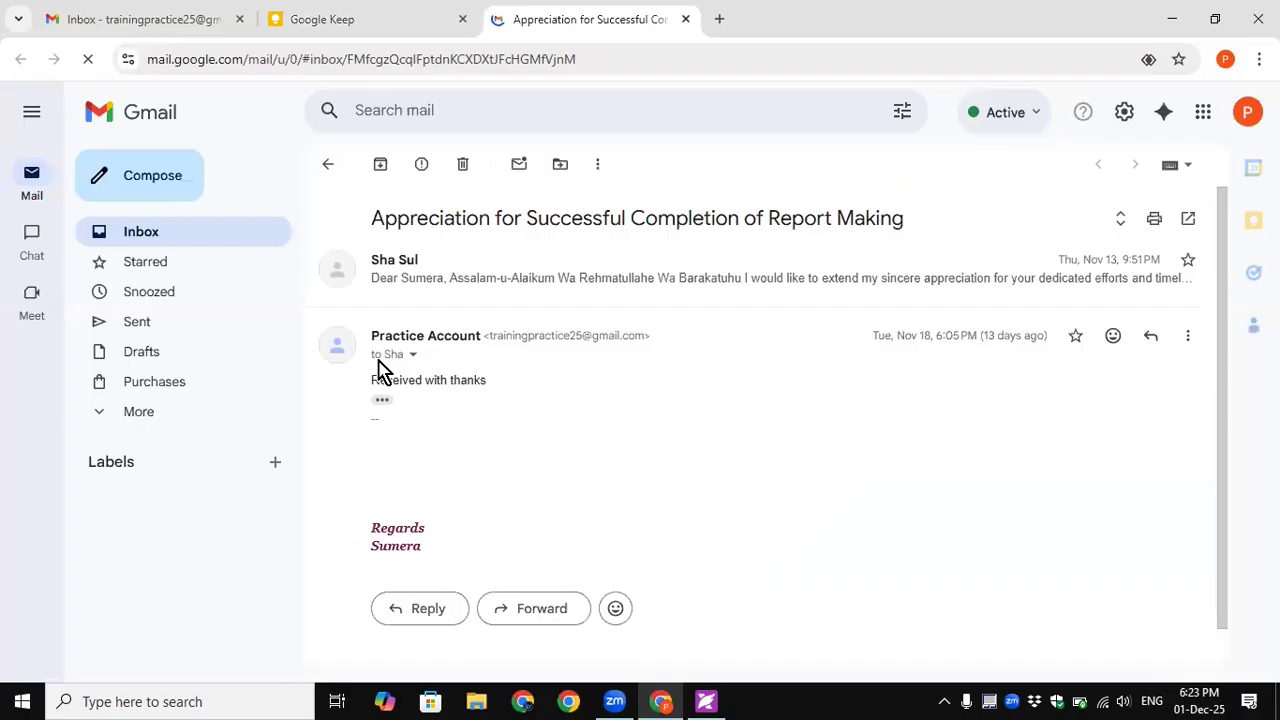
pyautogui.click(443, 269)
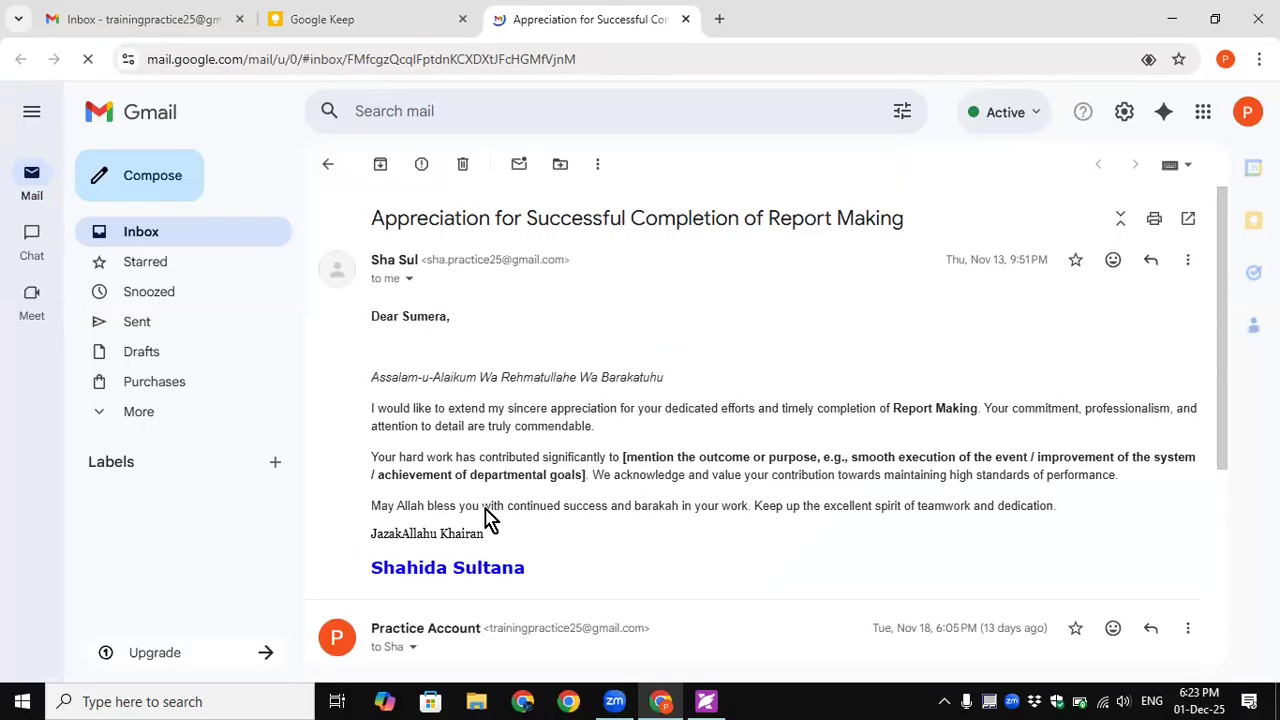
pyautogui.scroll(-3, 486, 517)
pyautogui.scroll(3, 410, 440)
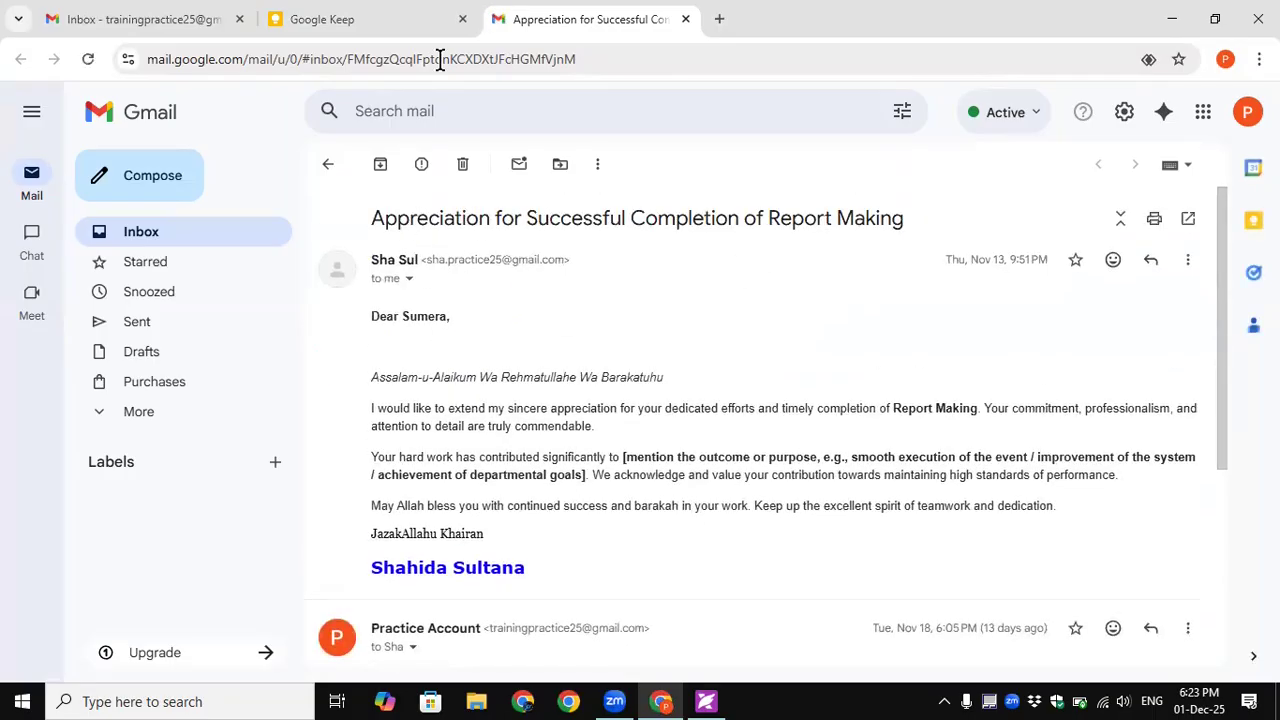
# Return to the Gmail inbox and open the email linked to the "1. editing" note from the Keep side panel
pyautogui.click(352, 20)
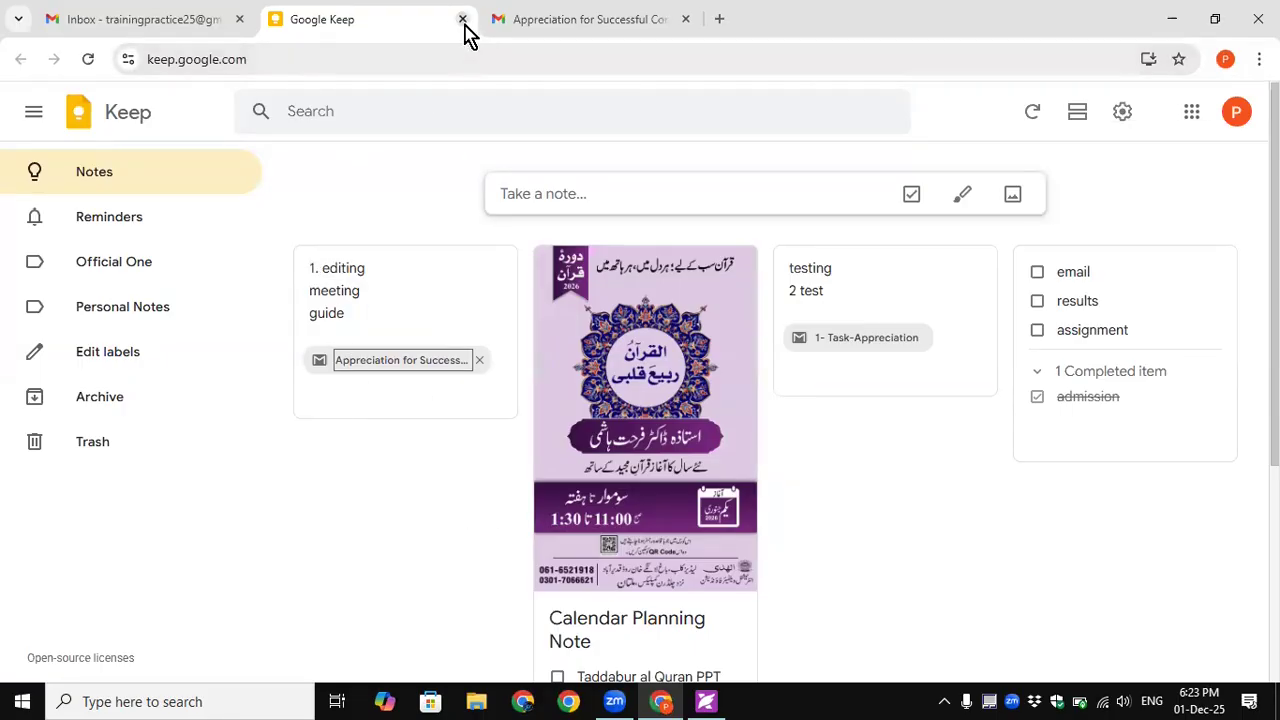
pyautogui.click(180, 22)
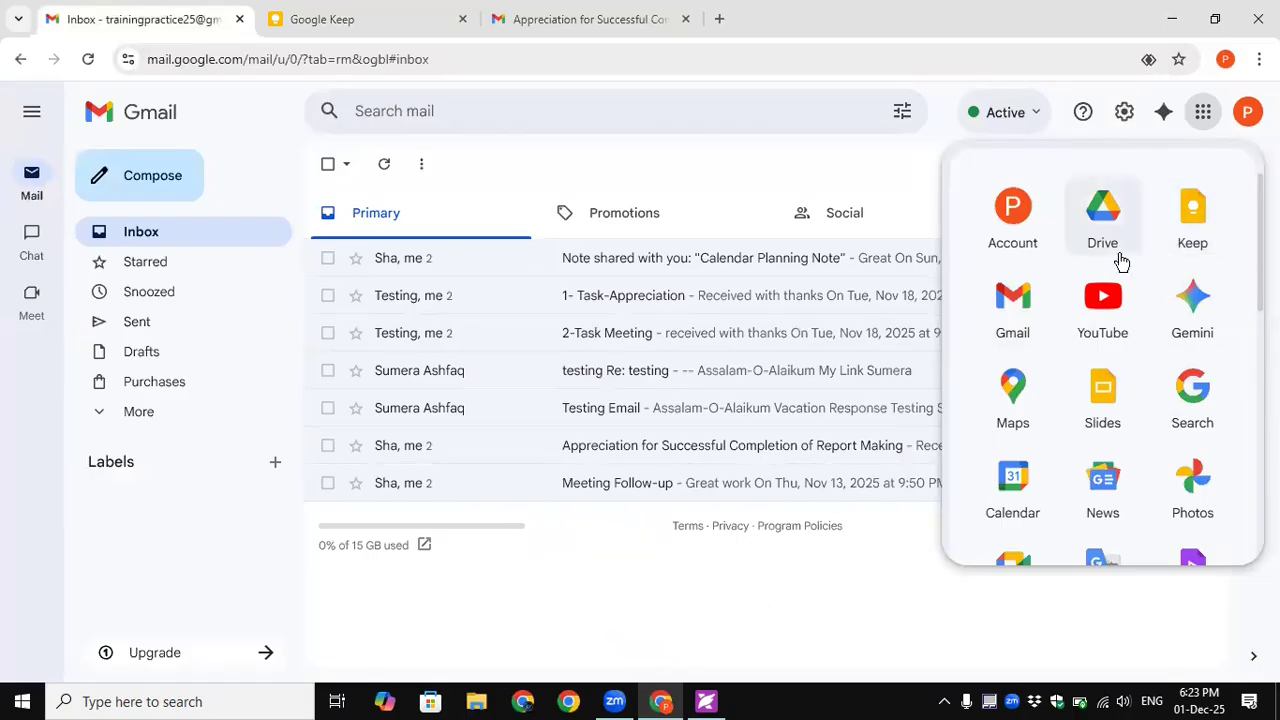
pyautogui.click(924, 192)
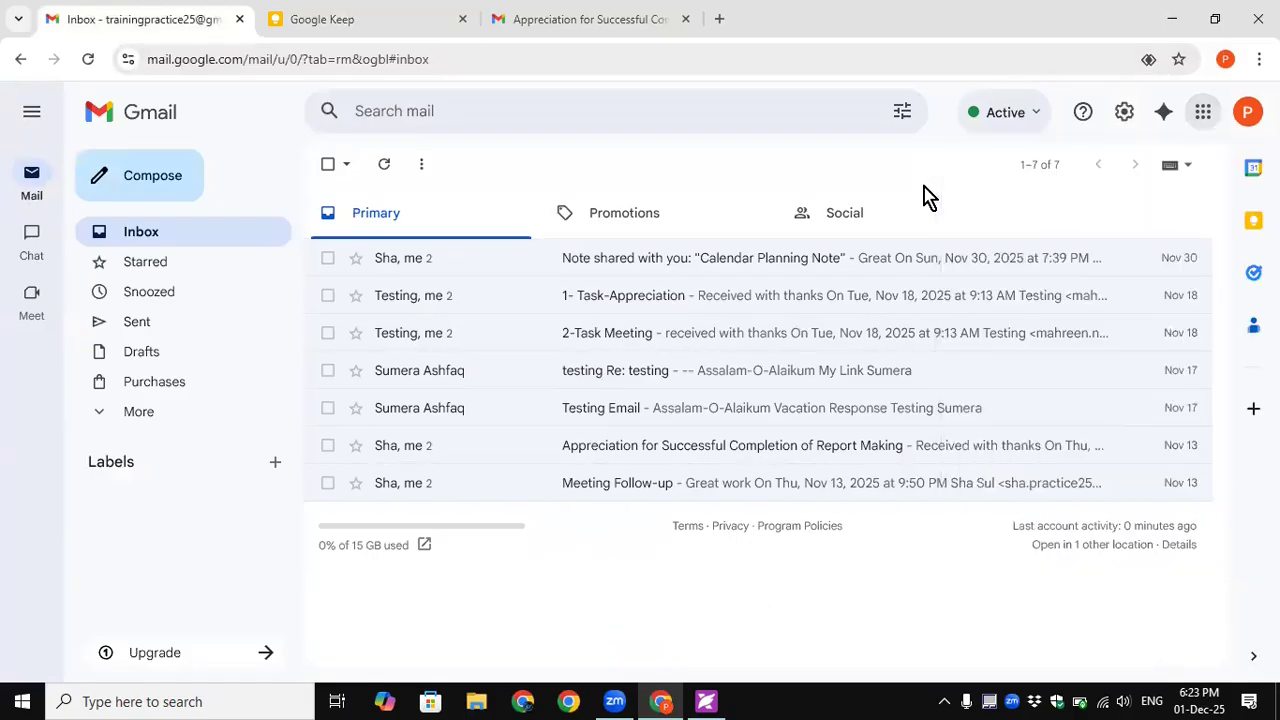
pyautogui.click(1254, 222)
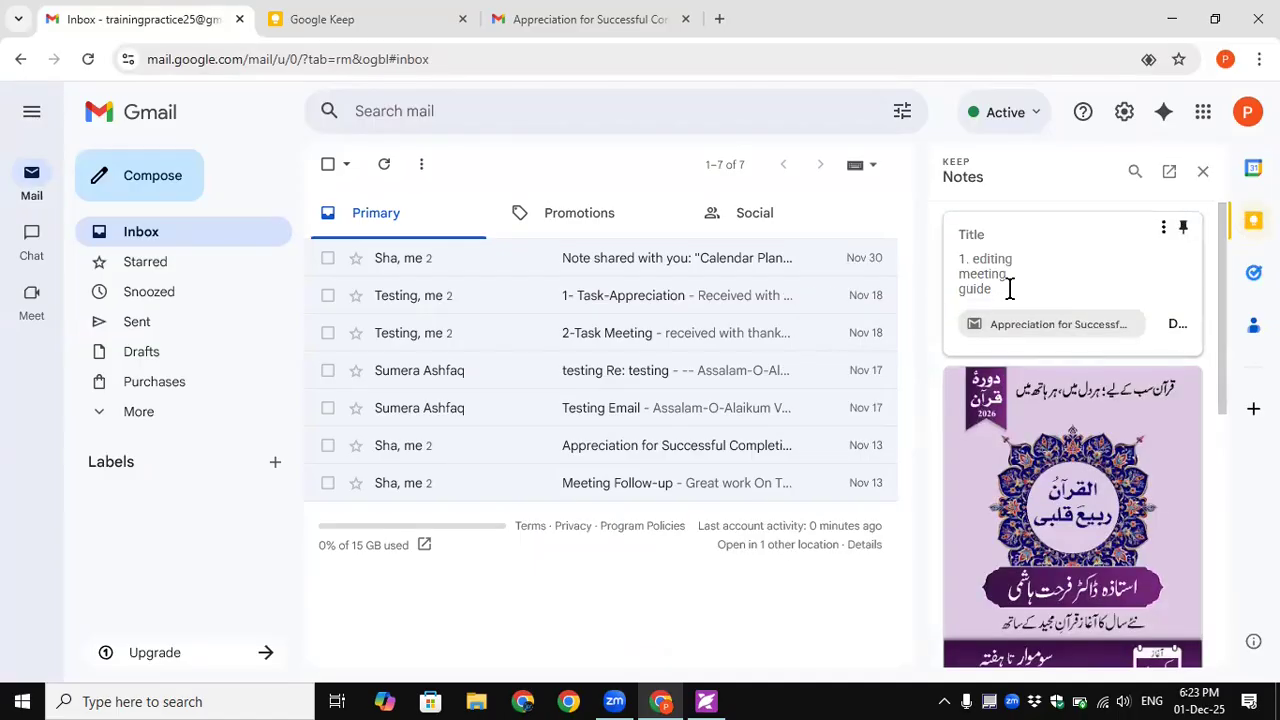
pyautogui.click(1020, 324)
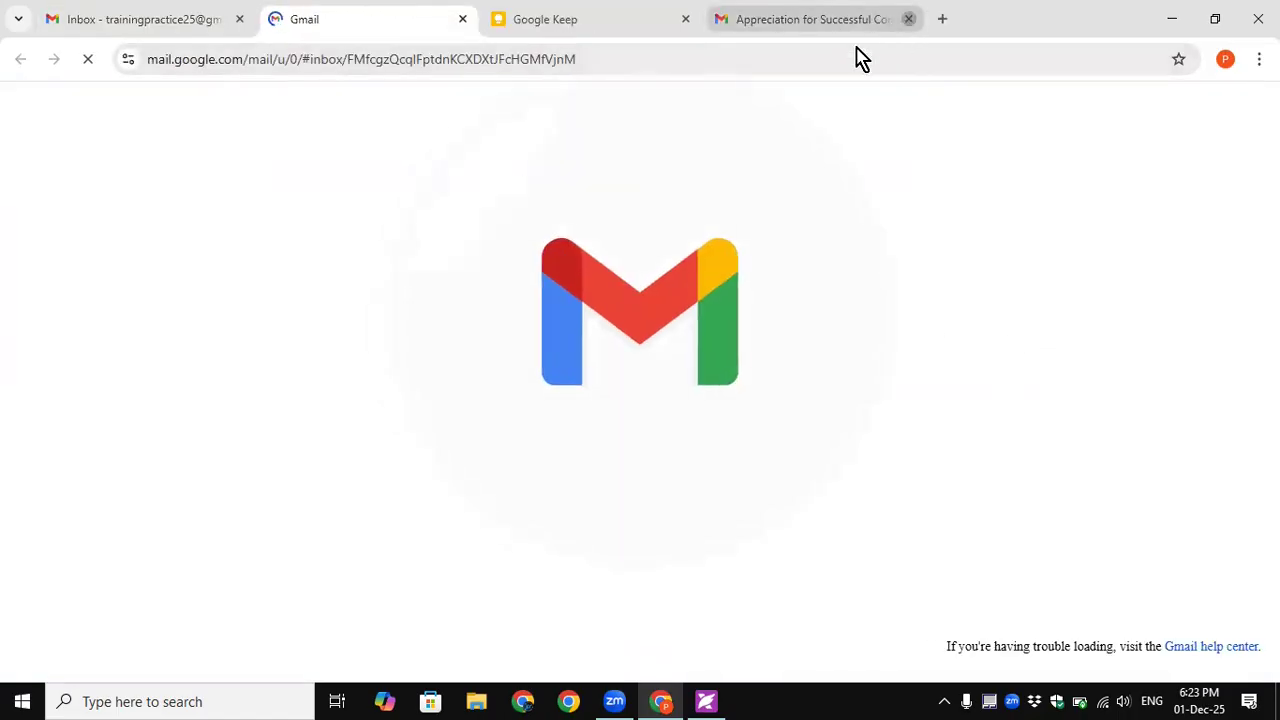
# Close the older duplicate email tab, the Google Keep tab and the Keep notes beside the email
pyautogui.click(908, 19)
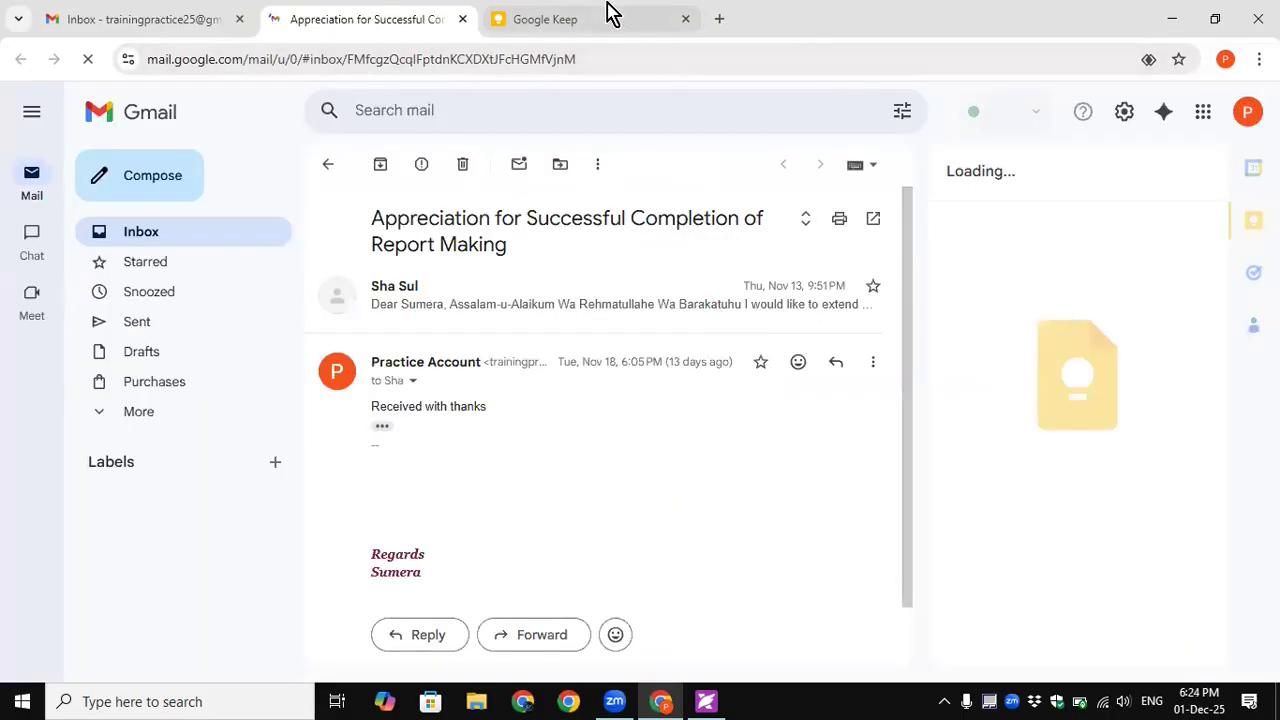
pyautogui.click(685, 24)
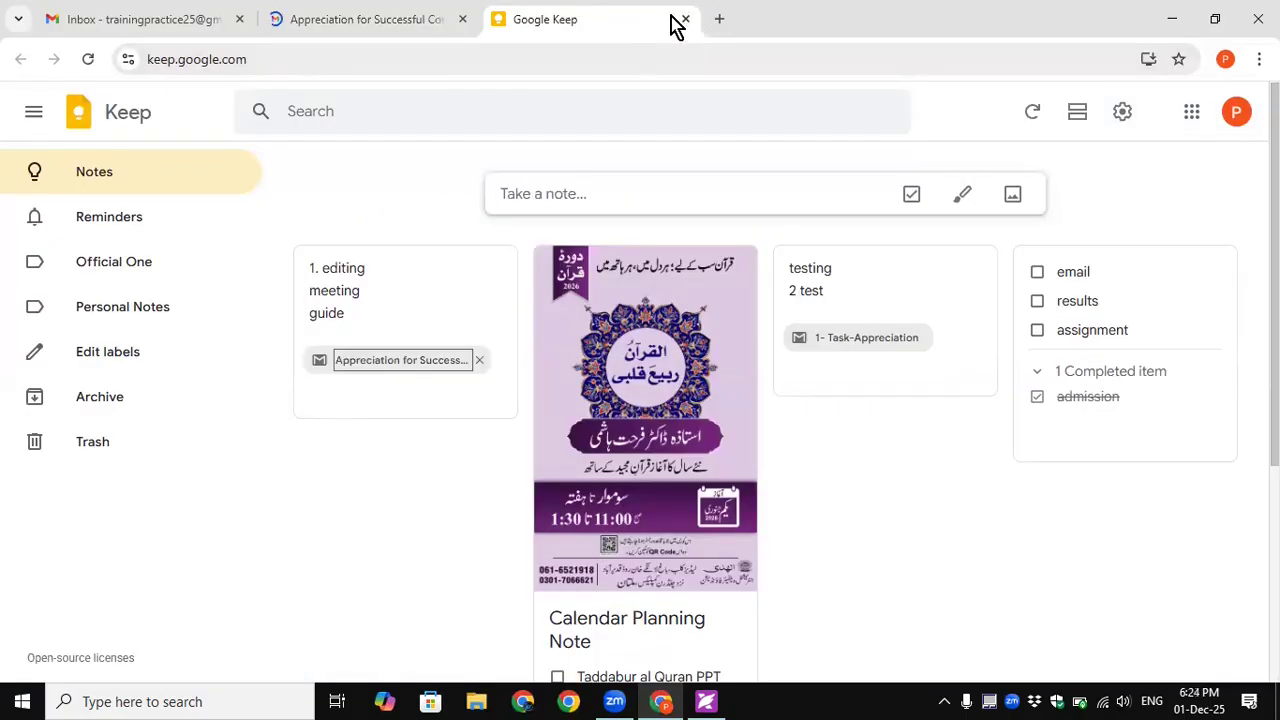
pyautogui.click(685, 19)
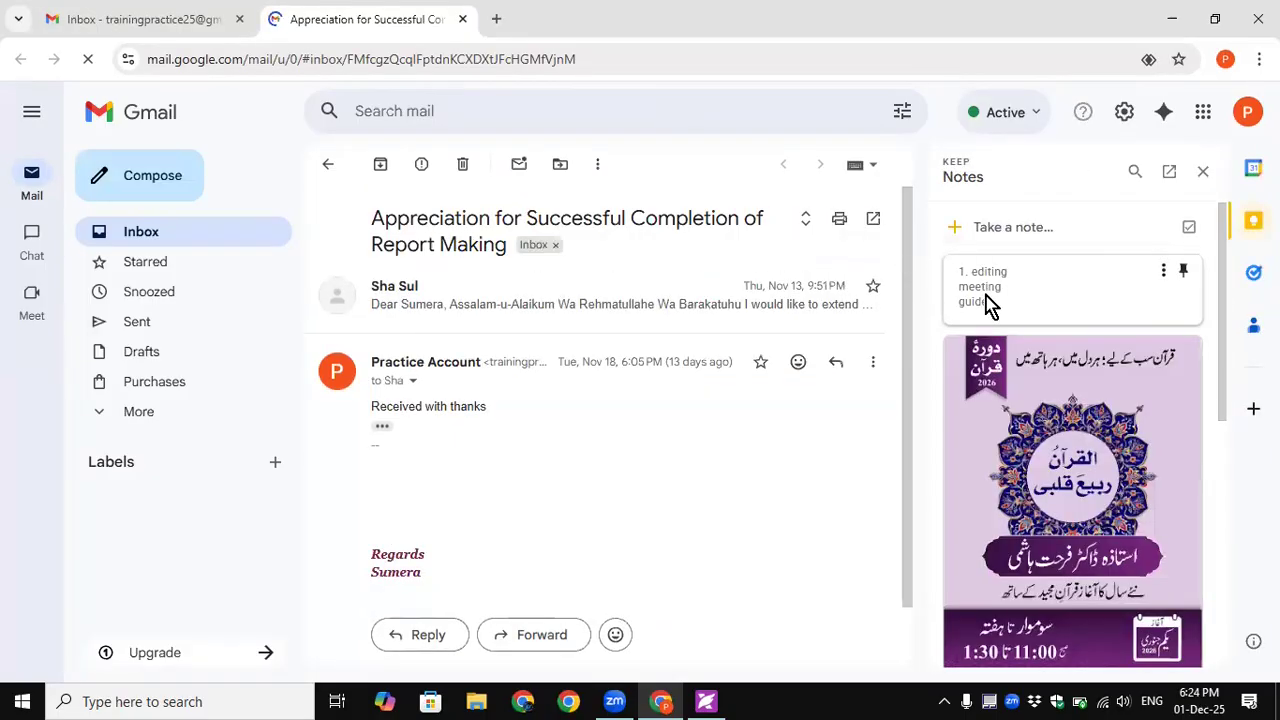
pyautogui.click(1204, 175)
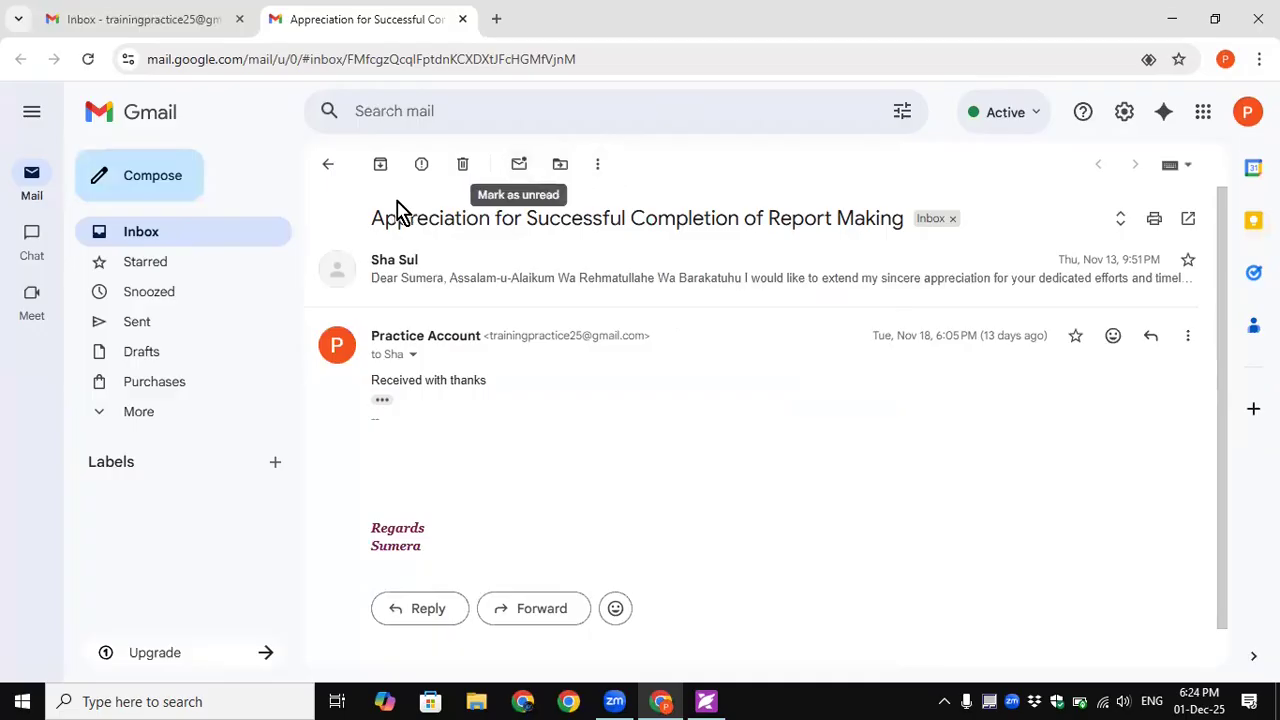
# Create a Google Calendar event from the open "Appreciation for Successful Completion of Report Making" email
pyautogui.click(597, 165)
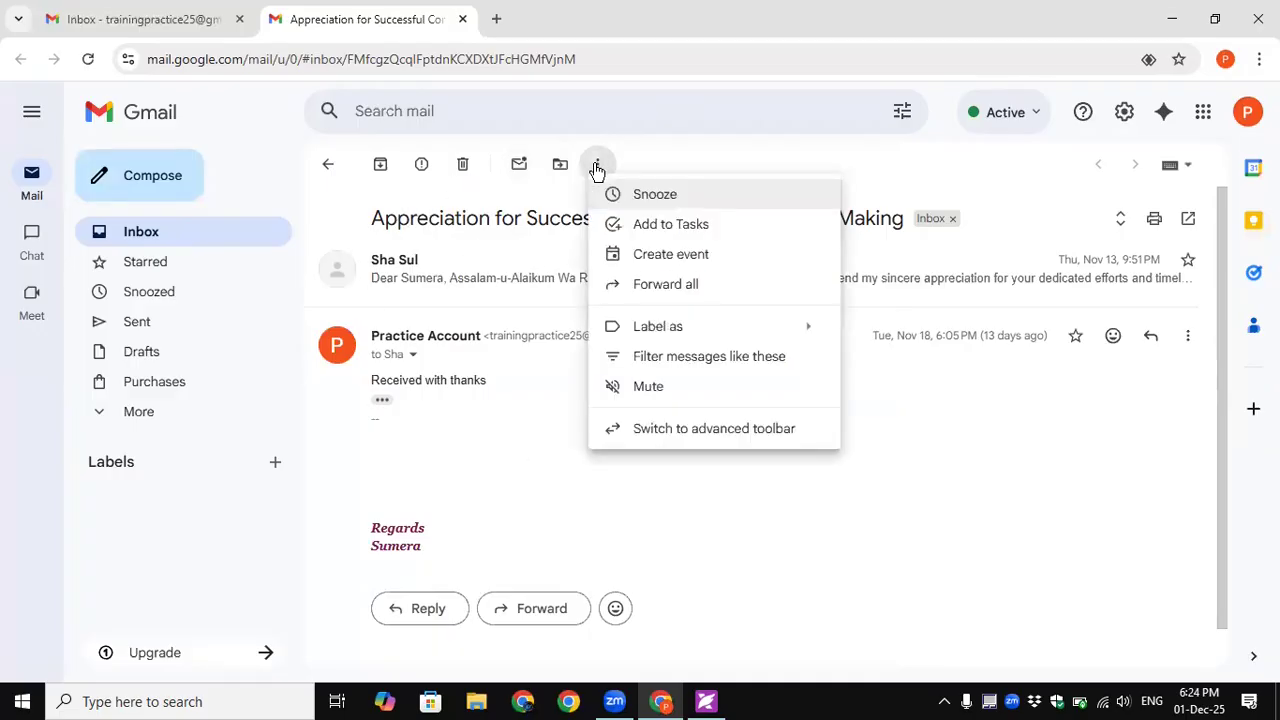
pyautogui.click(652, 258)
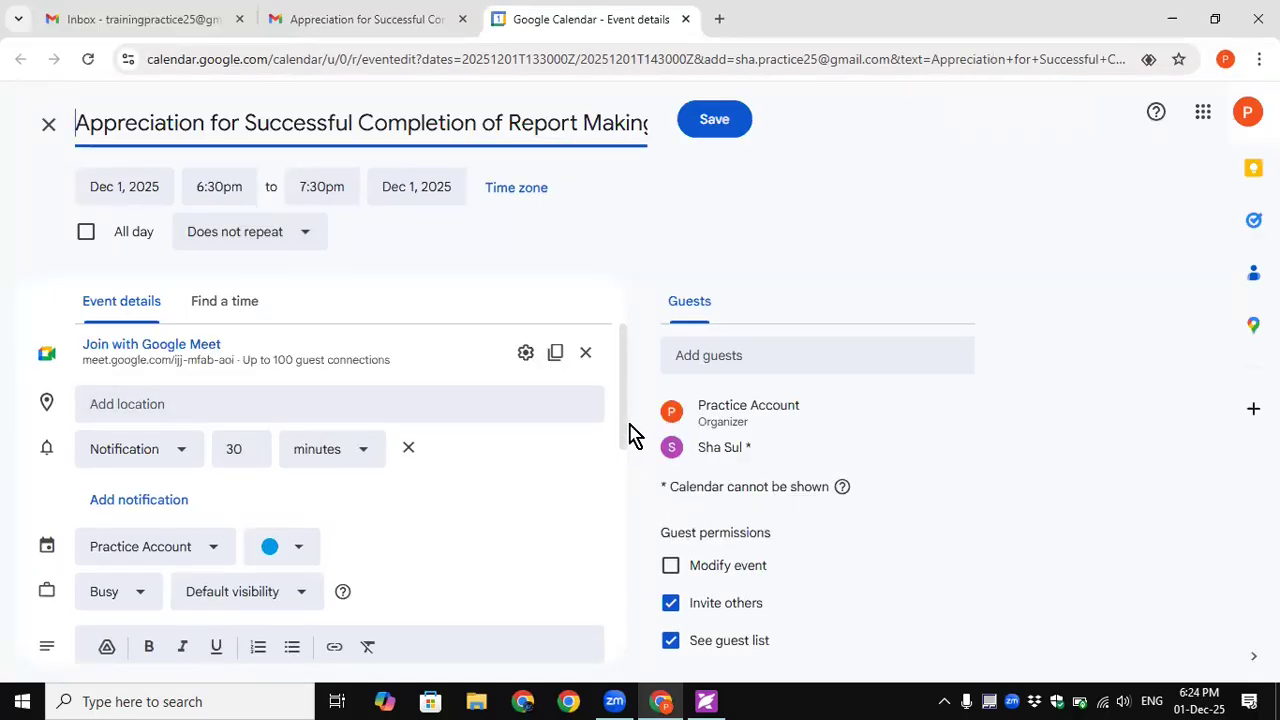
pyautogui.scroll(-1, 614, 437)
pyautogui.scroll(1, 614, 437)
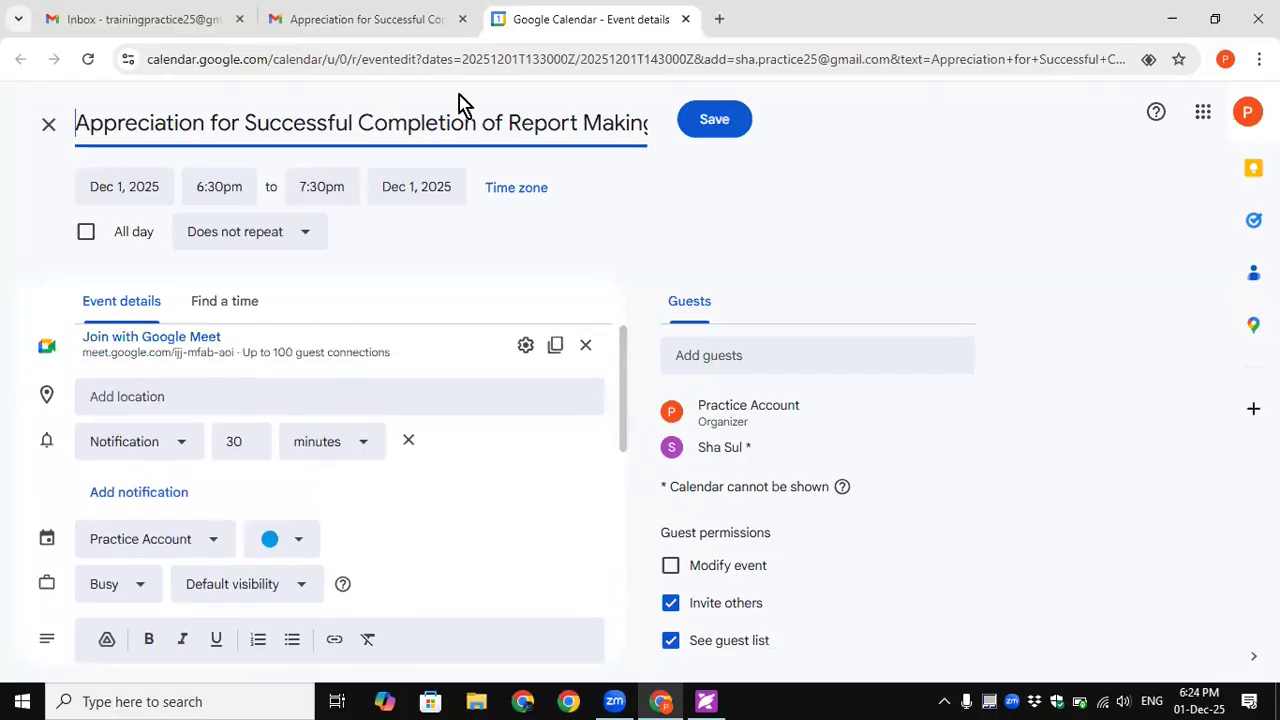
# Expand the original message in the Gmail tab and compare its subject and text with the calendar event
pyautogui.click(357, 20)
pyautogui.click(452, 277)
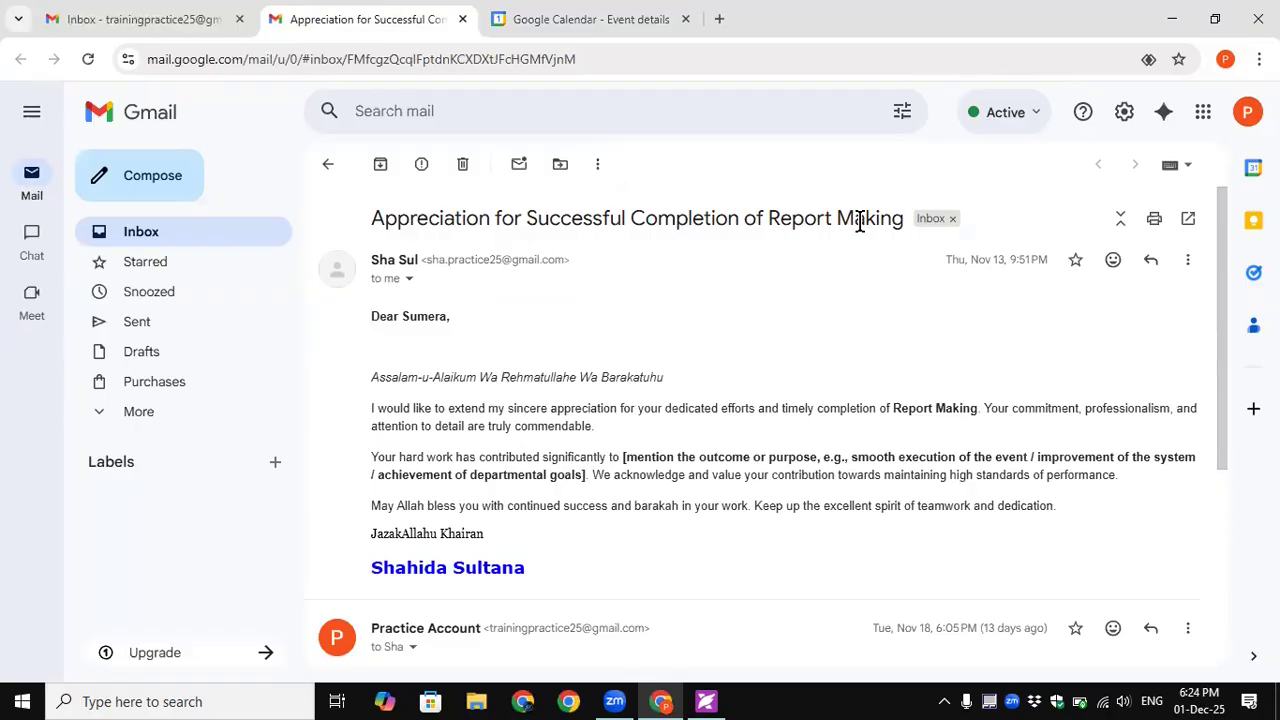
pyautogui.click(545, 25)
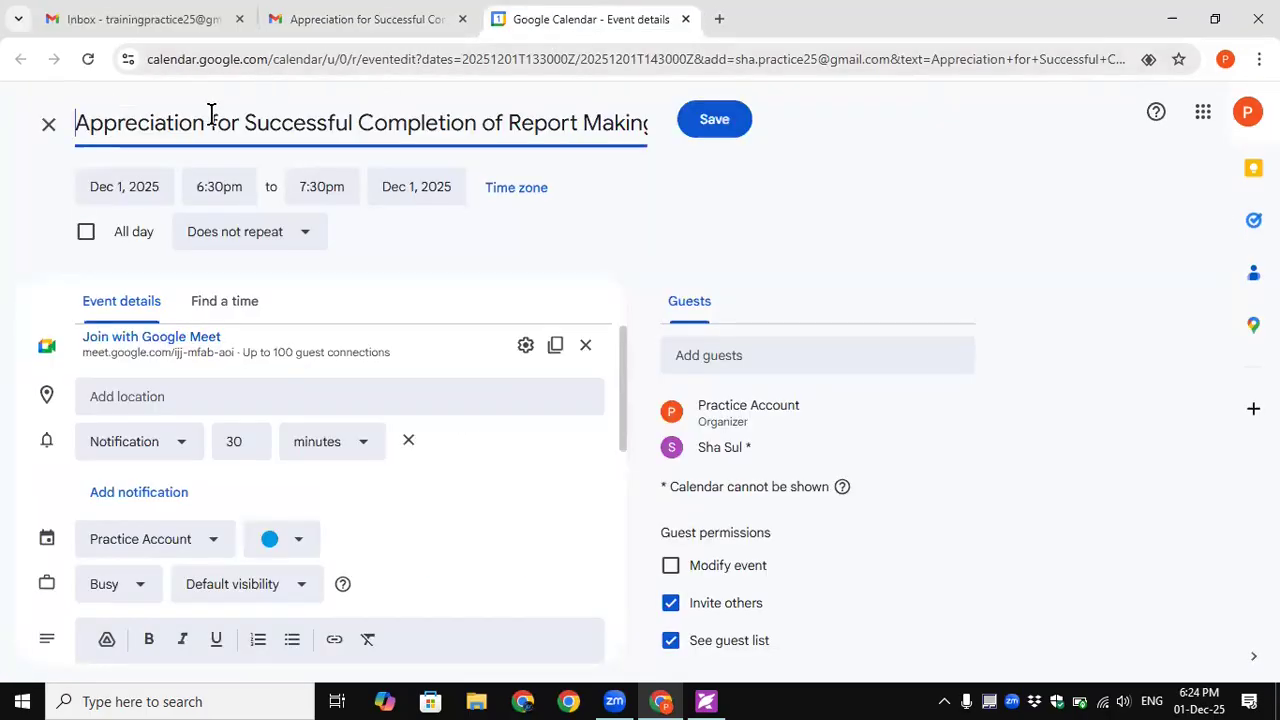
# Examine the calendar event's description, notification, Google Meet link and guest list against the source email
pyautogui.scroll(-1, 514, 340)
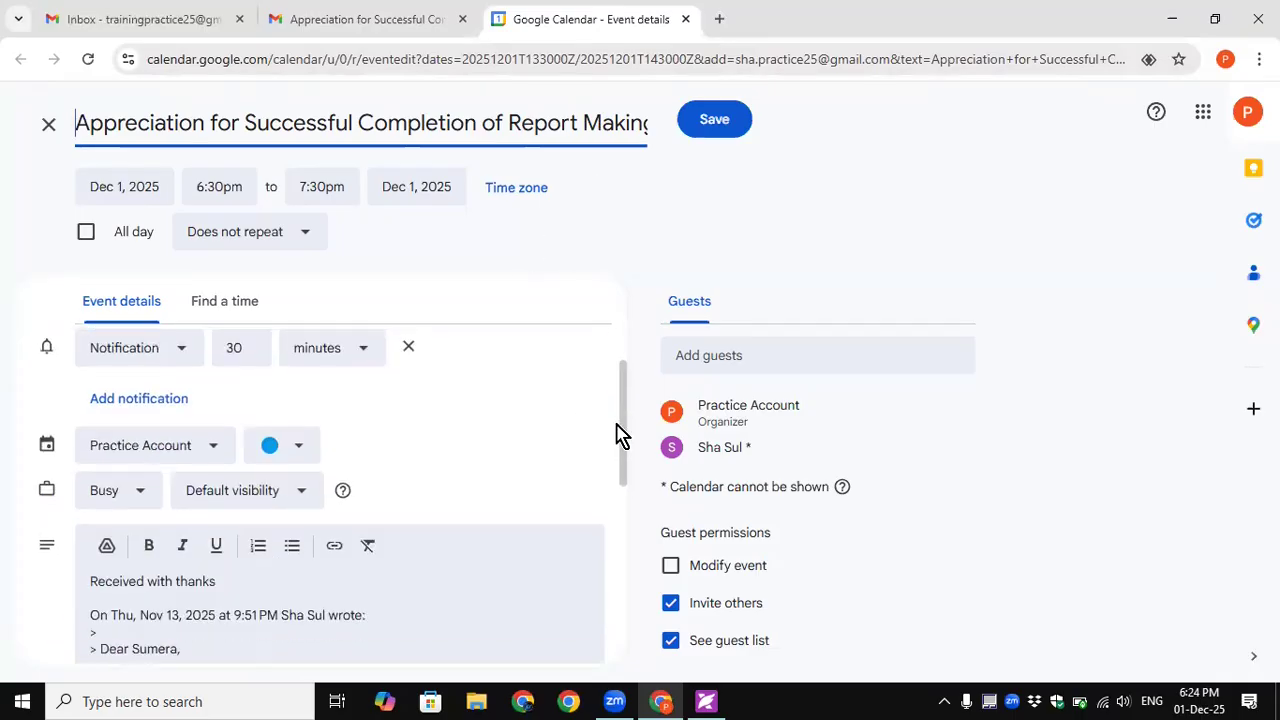
pyautogui.scroll(-3, 623, 450)
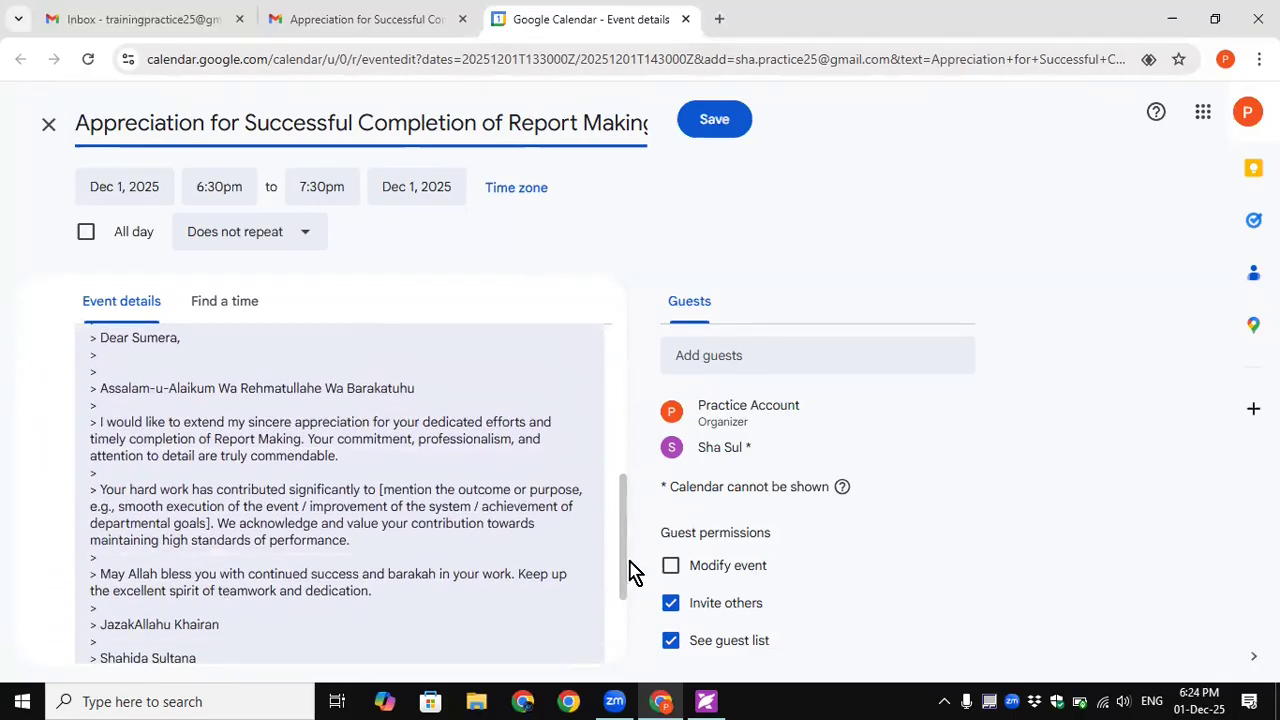
pyautogui.scroll(-2, 614, 600)
pyautogui.moveTo(614, 640); pyautogui.dragTo(537, 406)
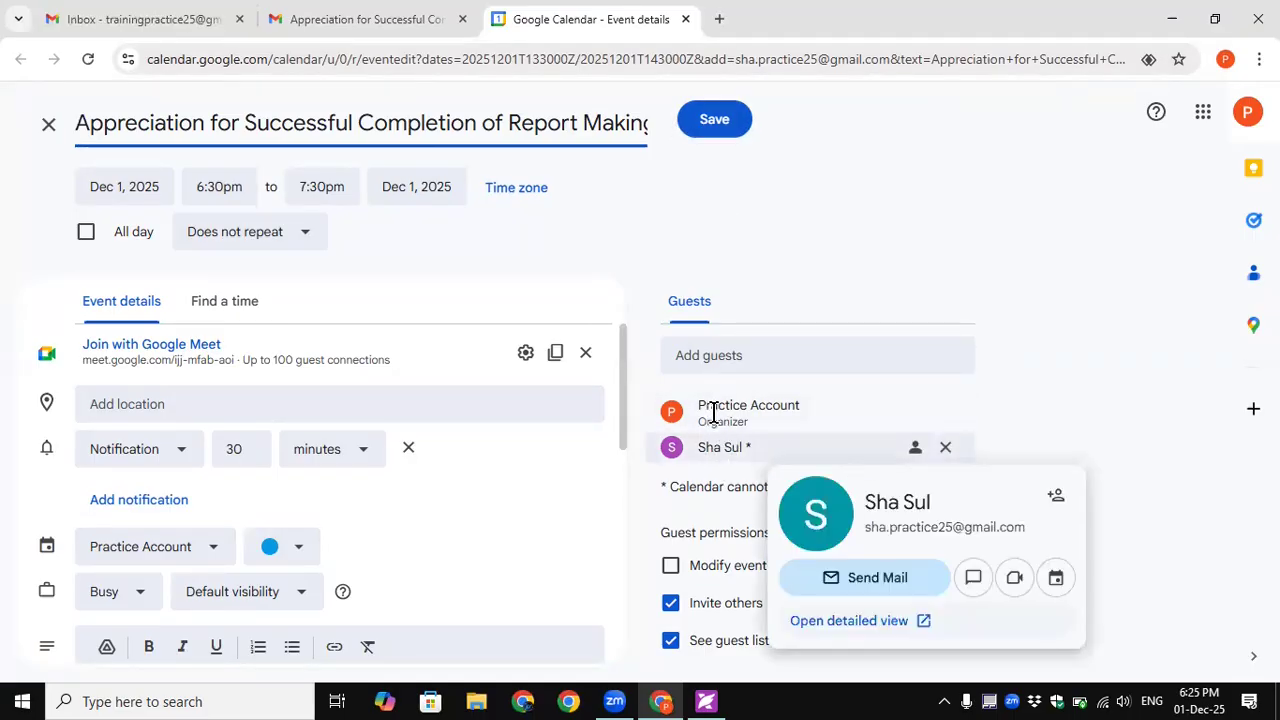
pyautogui.moveTo(726, 416)
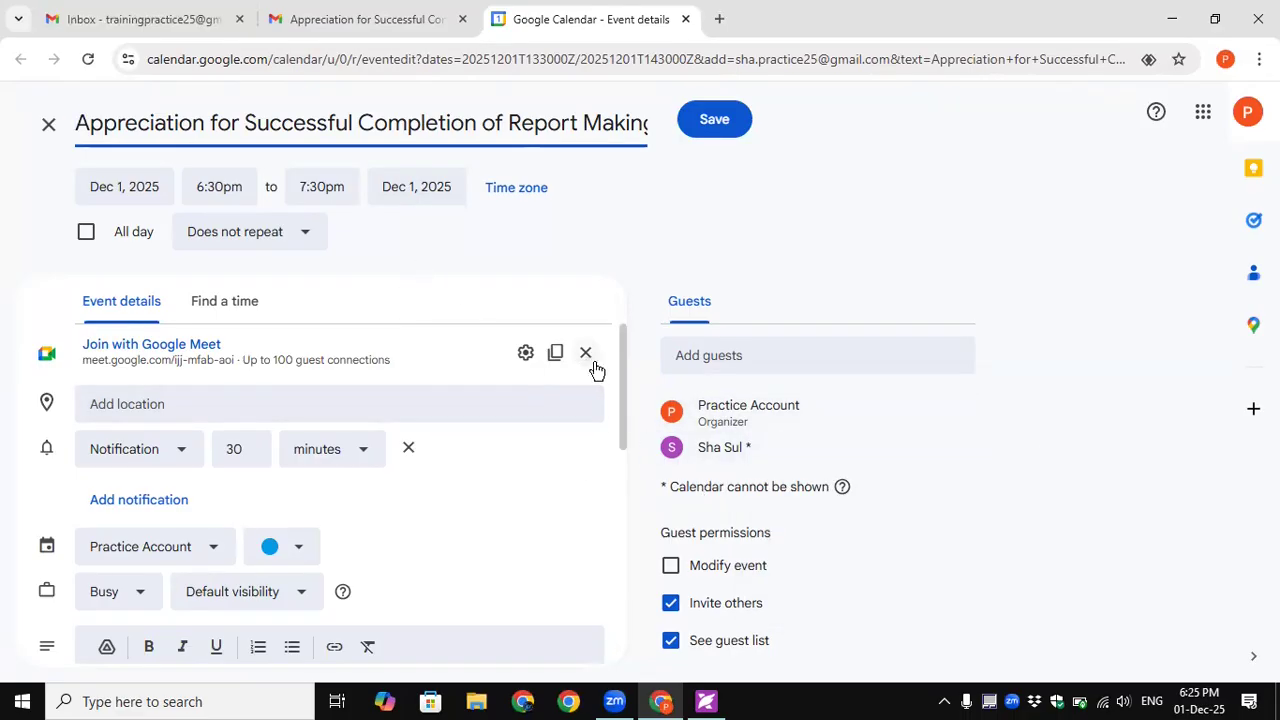
pyautogui.moveTo(625, 405); pyautogui.dragTo(630, 378)
# Discard the unsaved calendar event, close its browser tab and return from the open email to the Gmail inbox
pyautogui.click(49, 127)
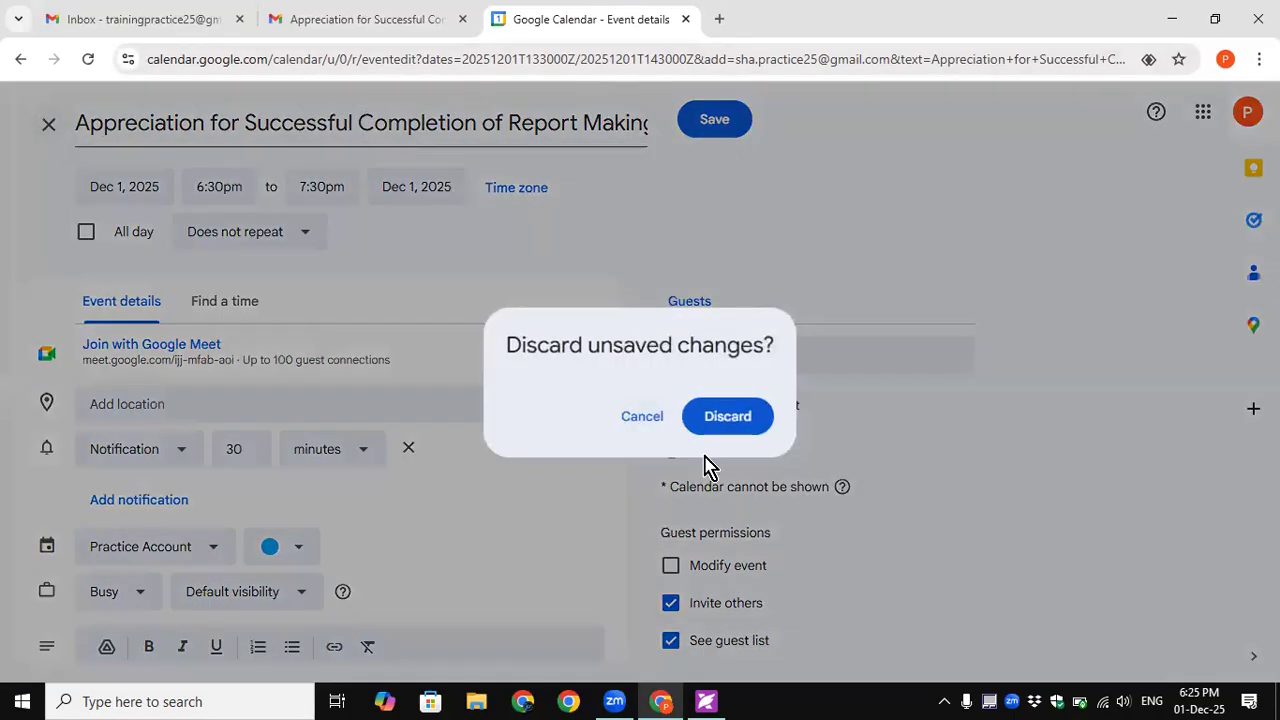
pyautogui.click(730, 418)
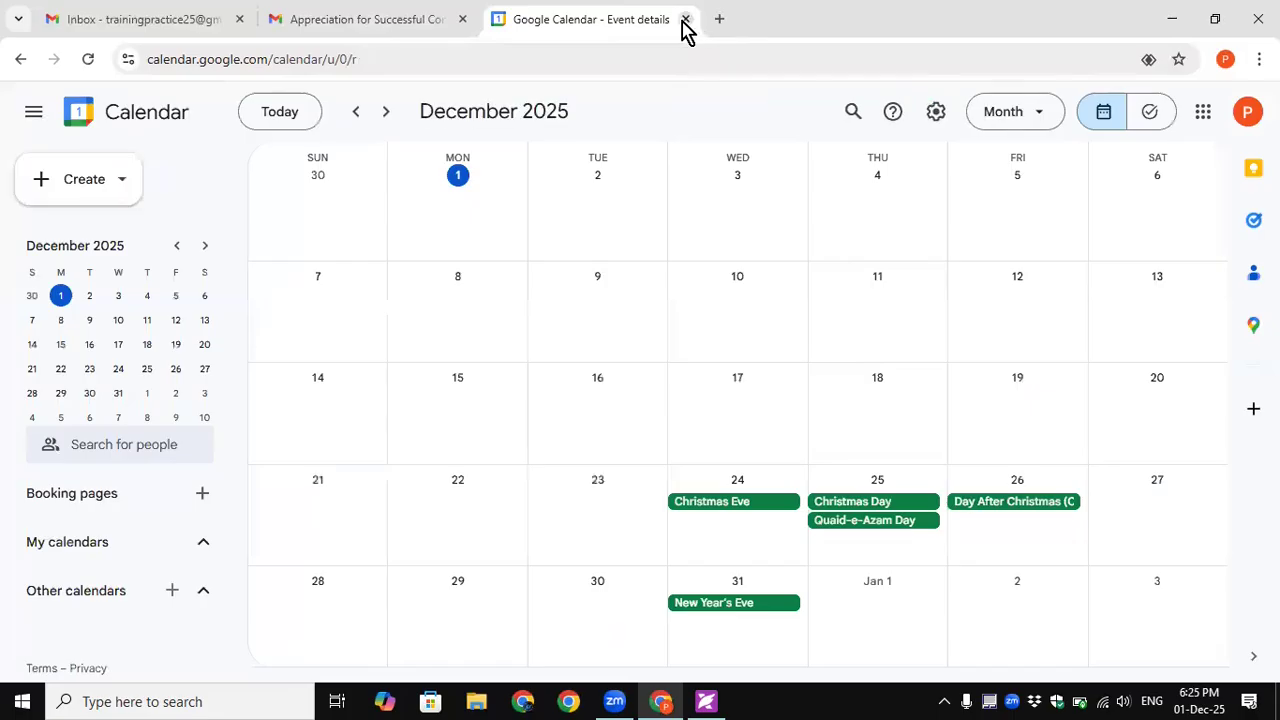
pyautogui.click(685, 20)
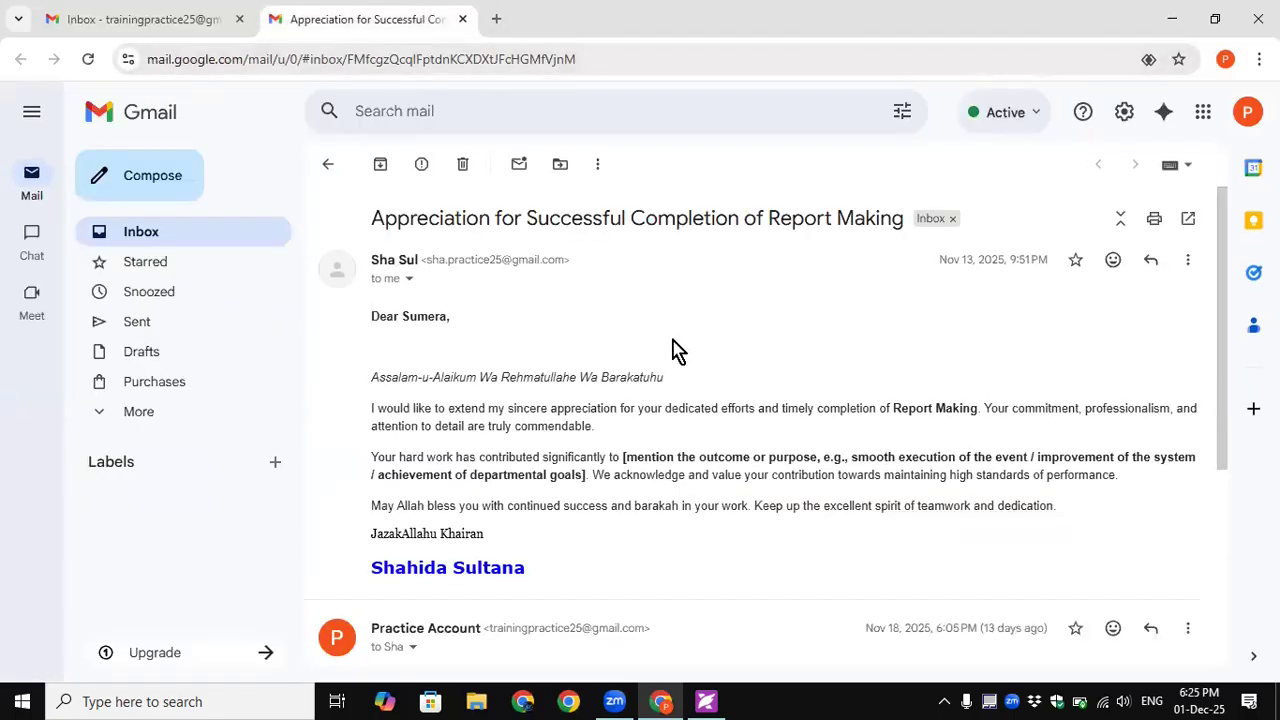
pyautogui.click(330, 168)
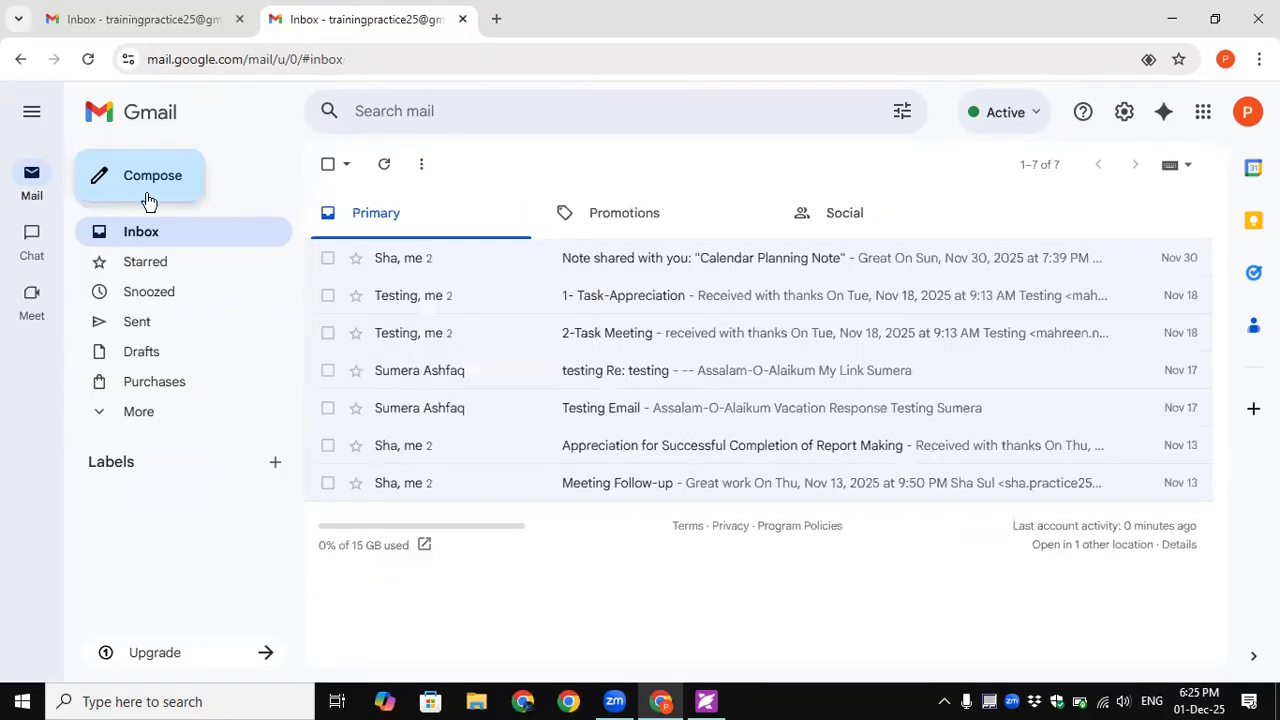
# Start a new email in the enlarged compose window, insert the "Personal Sig" signature and write "i want meeting" above it
pyautogui.click(131, 183)
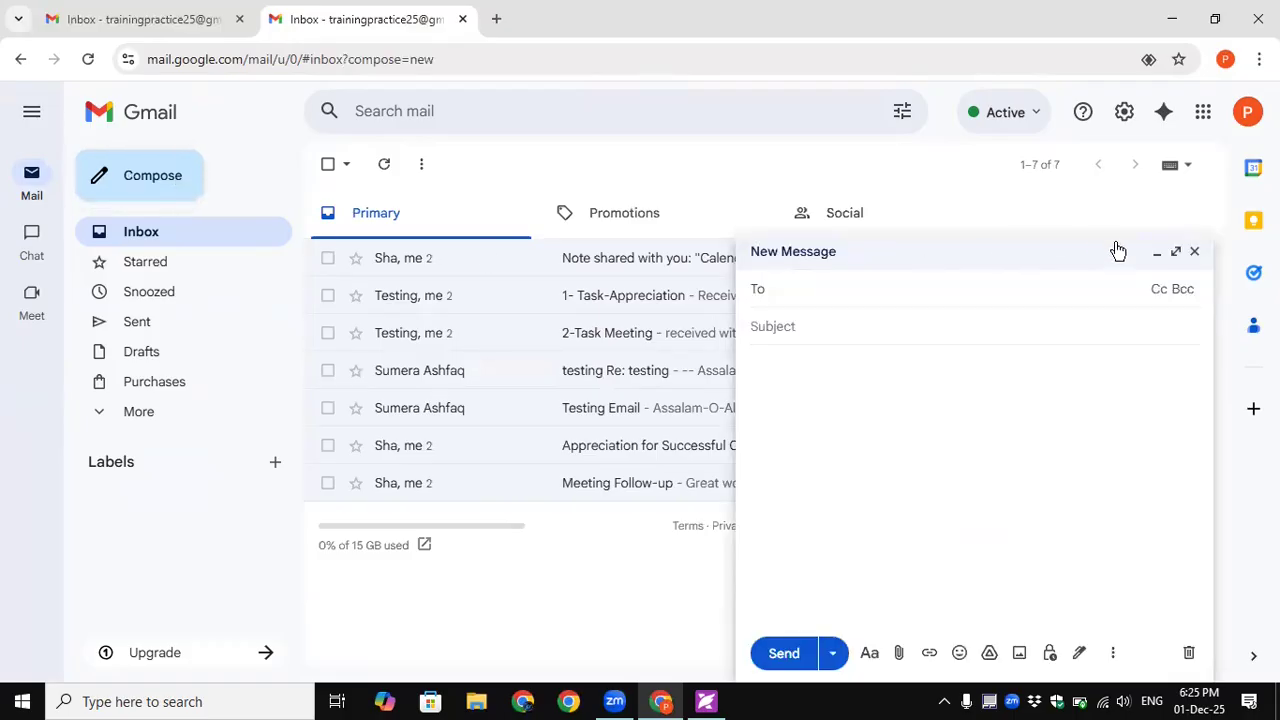
pyautogui.click(1176, 257)
pyautogui.click(207, 285)
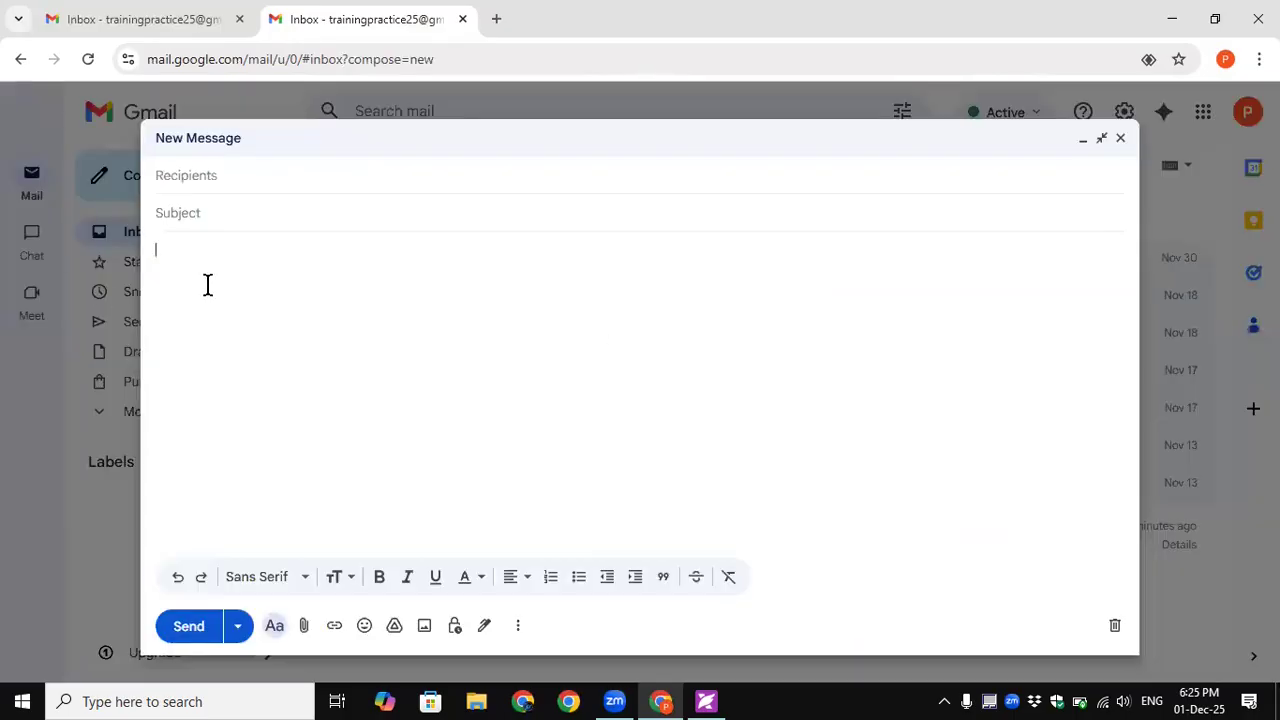
pyautogui.click(484, 625)
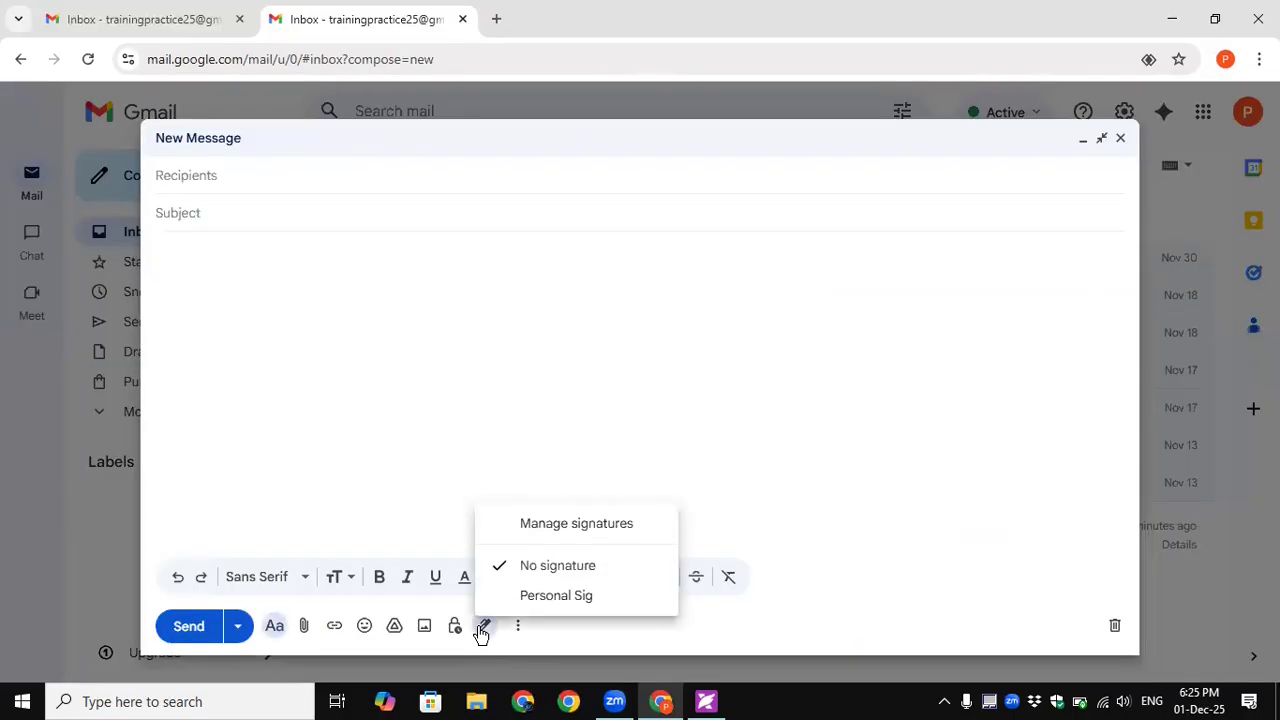
pyautogui.click(556, 596)
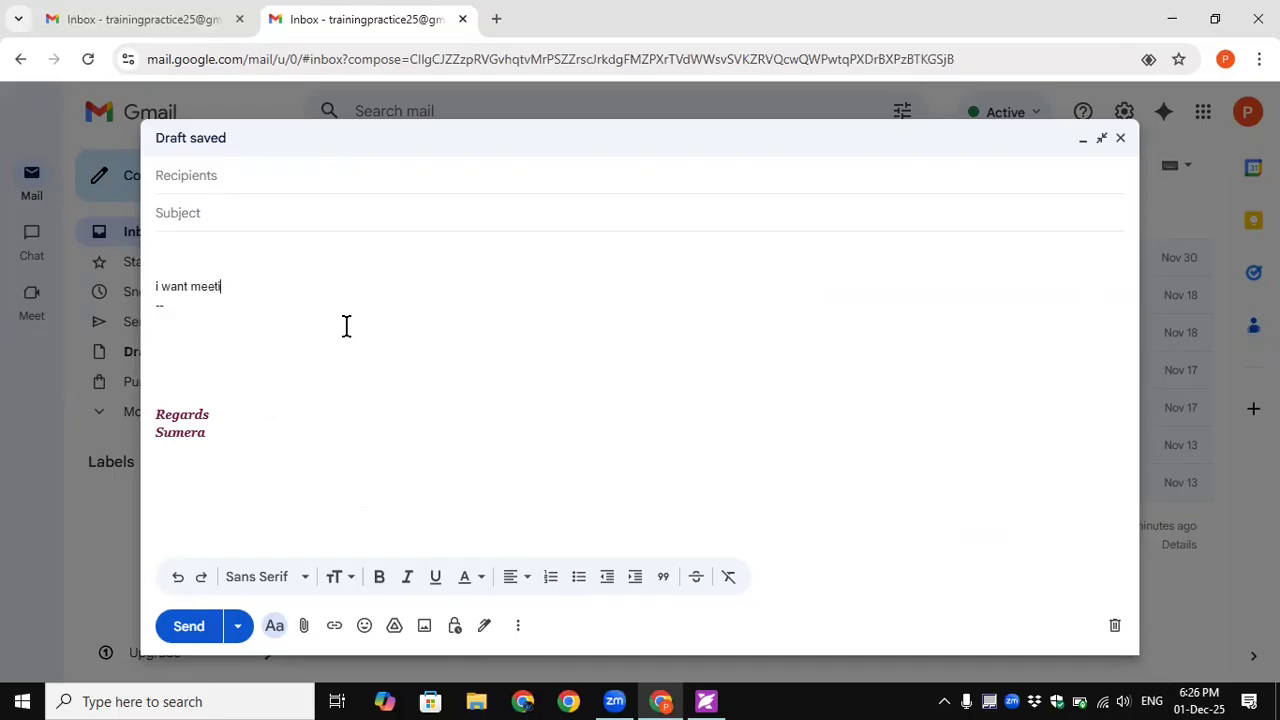
# Open a new booking page from the draft's meeting options to view the appointment schedule form, and return to the draft
pyautogui.click(518, 626)
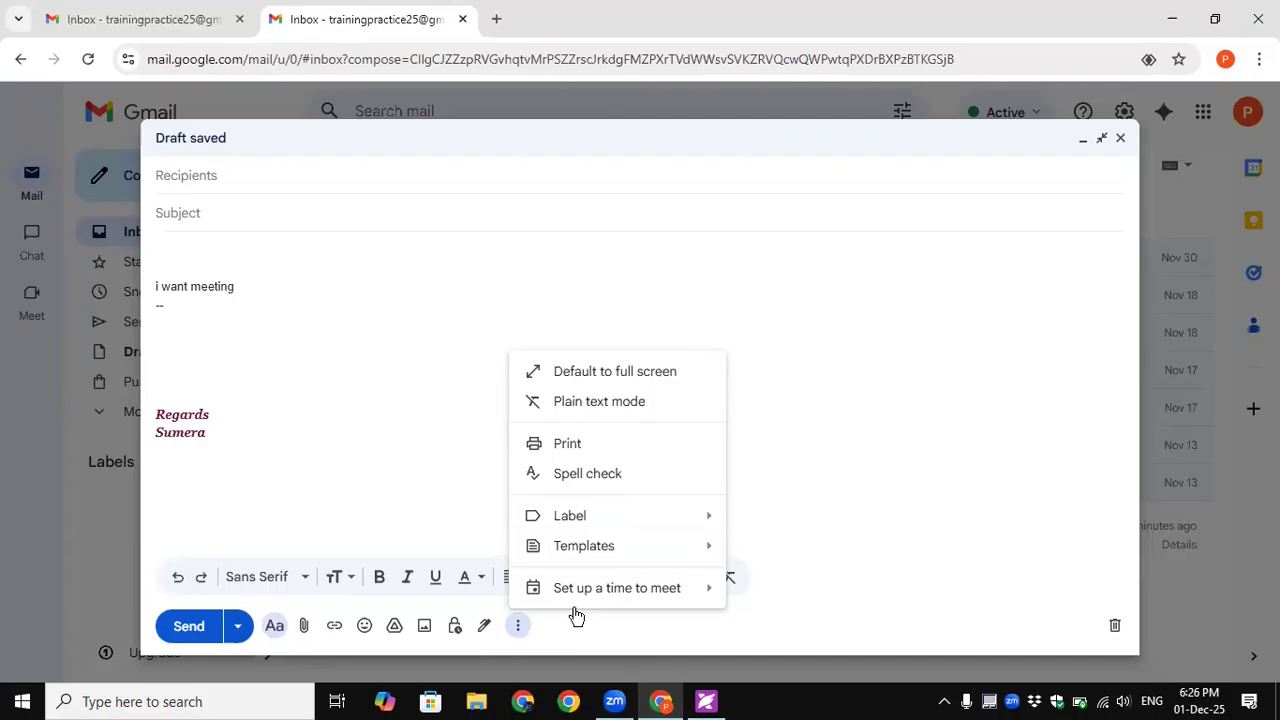
pyautogui.moveTo(661, 598)
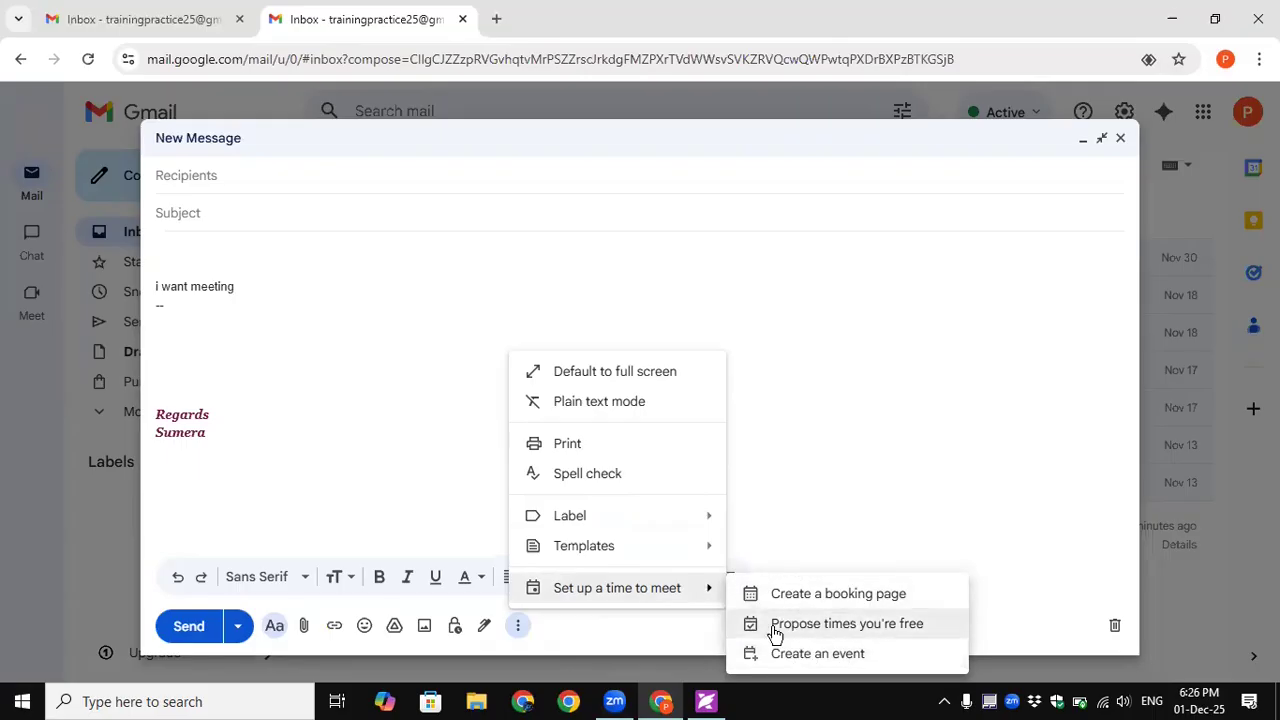
pyautogui.click(903, 600)
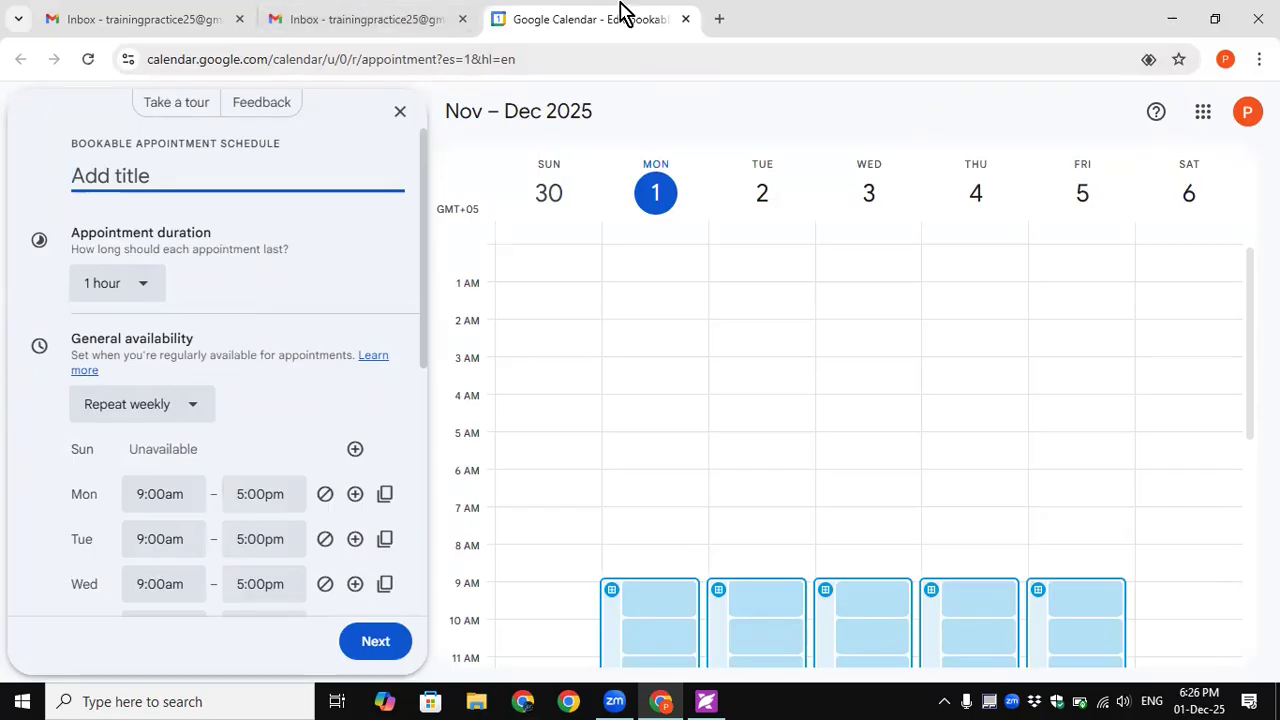
pyautogui.click(372, 22)
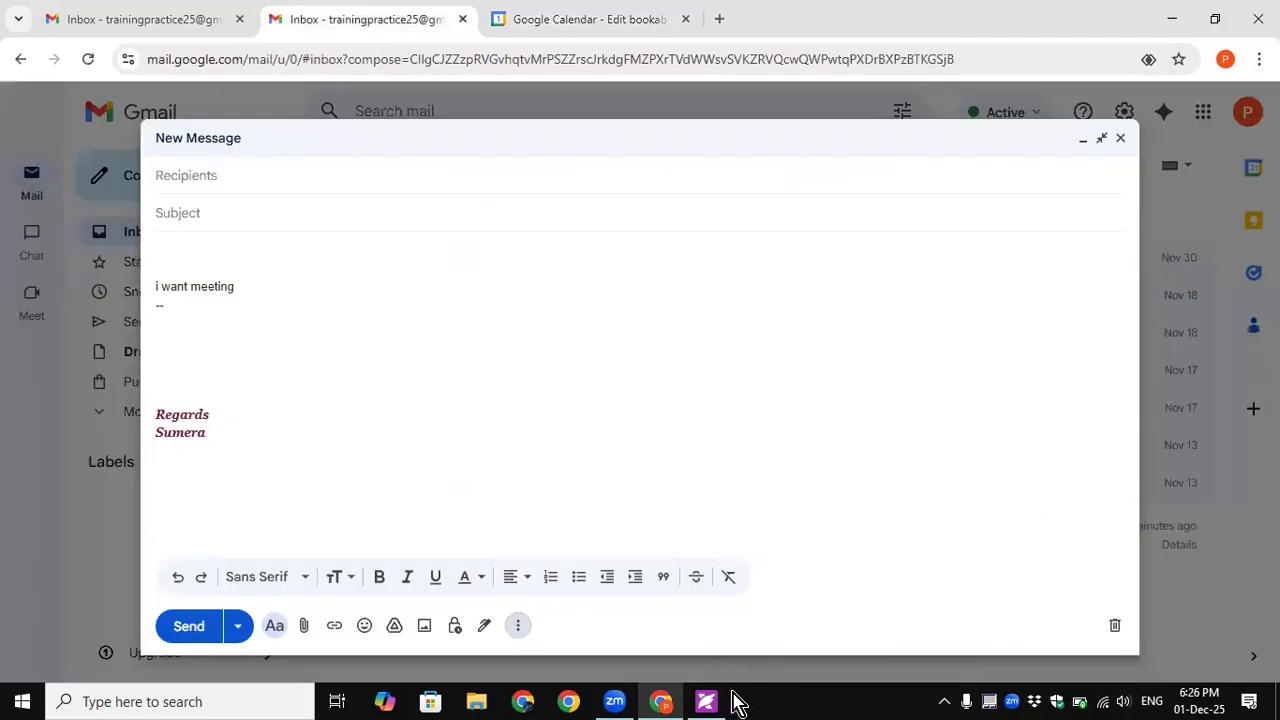
# Create a calendar event titled "Testing Event" from the draft's meeting options and save it into the email
pyautogui.click(519, 627)
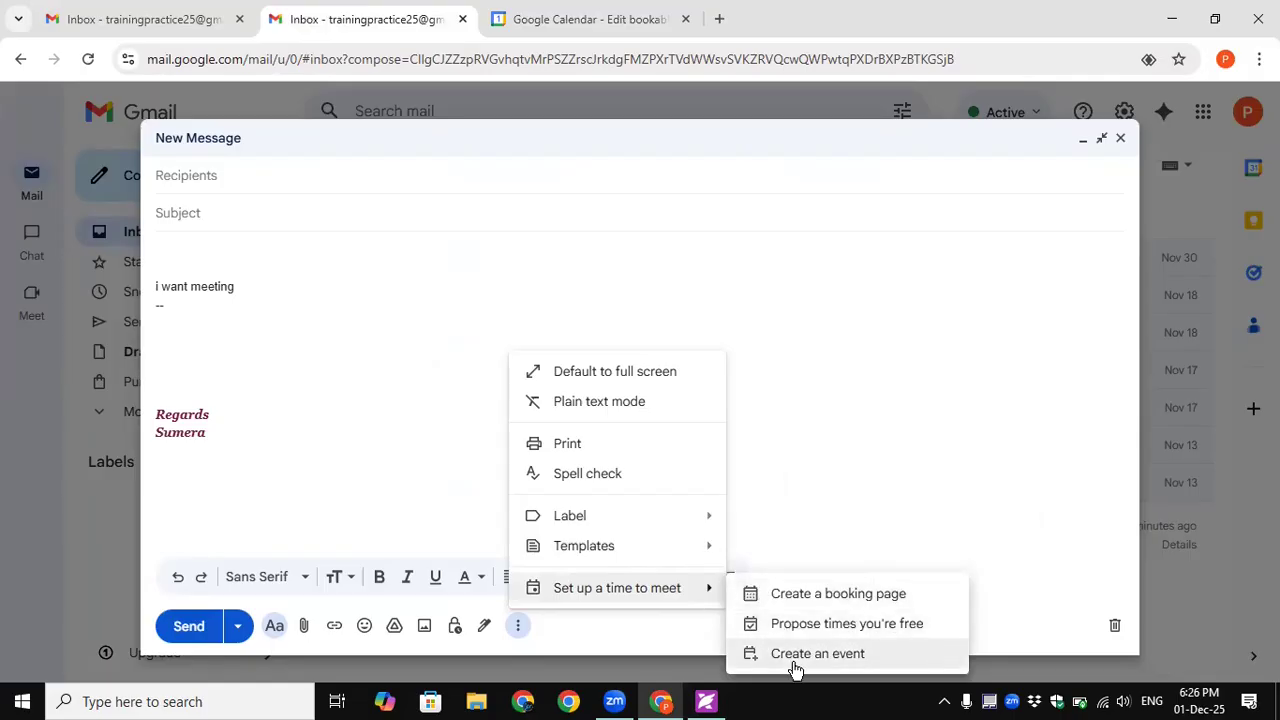
pyautogui.click(817, 653)
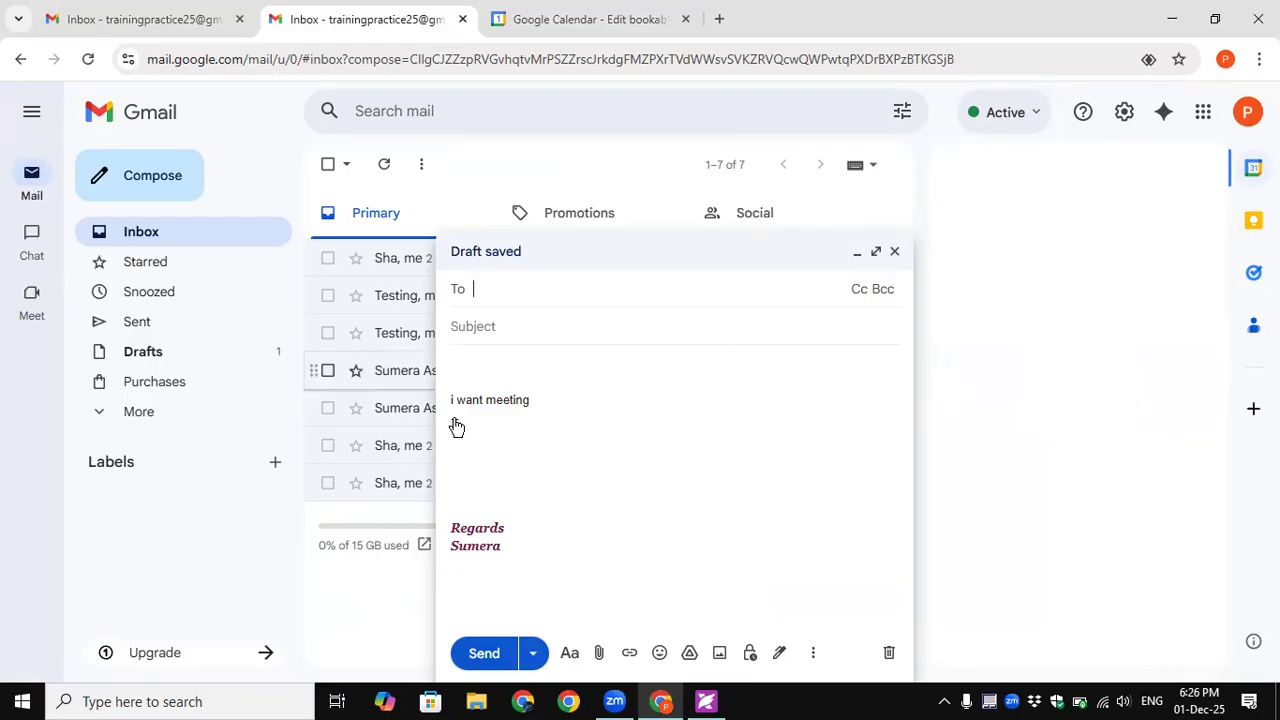
pyautogui.click(1030, 522)
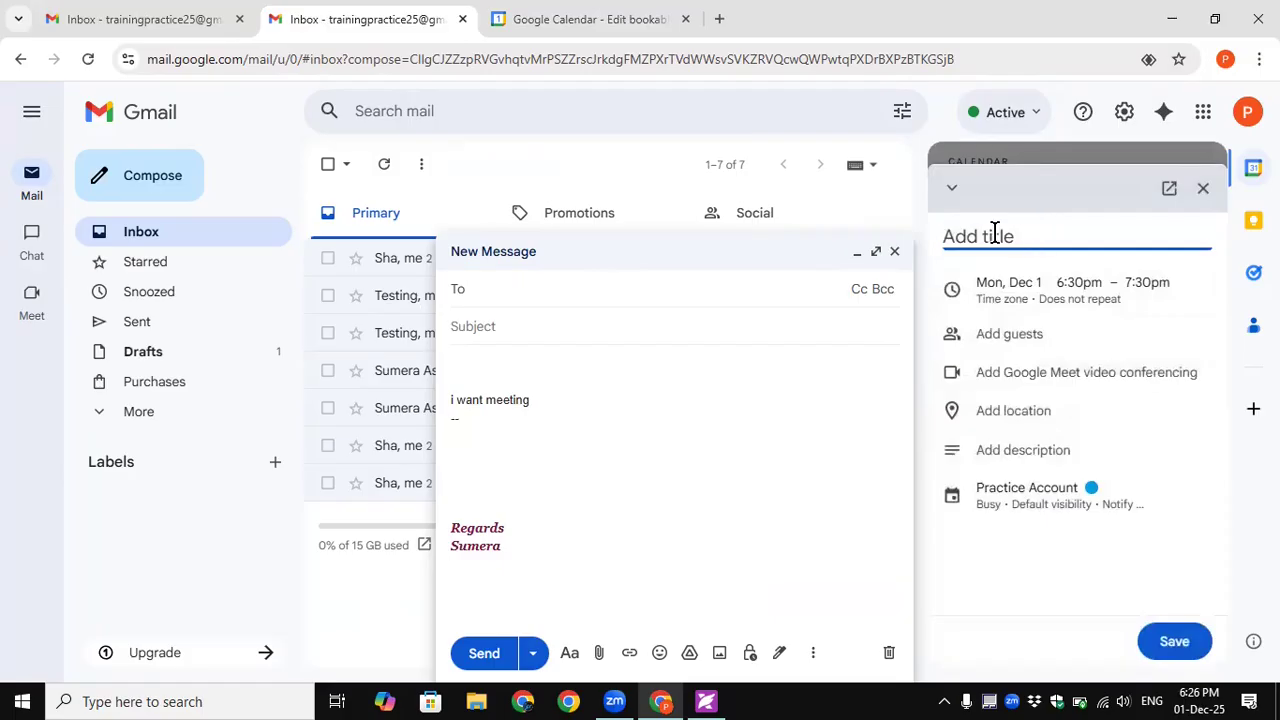
pyautogui.write('Testing Event')
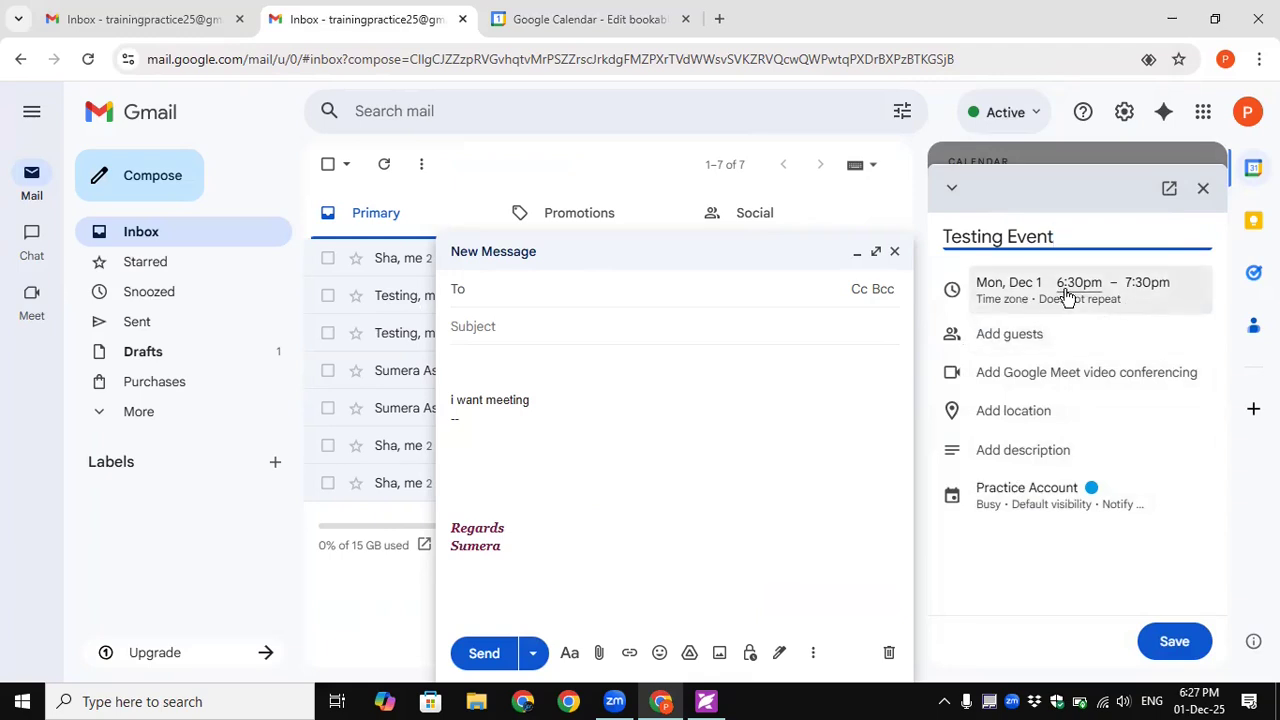
pyautogui.click(1175, 641)
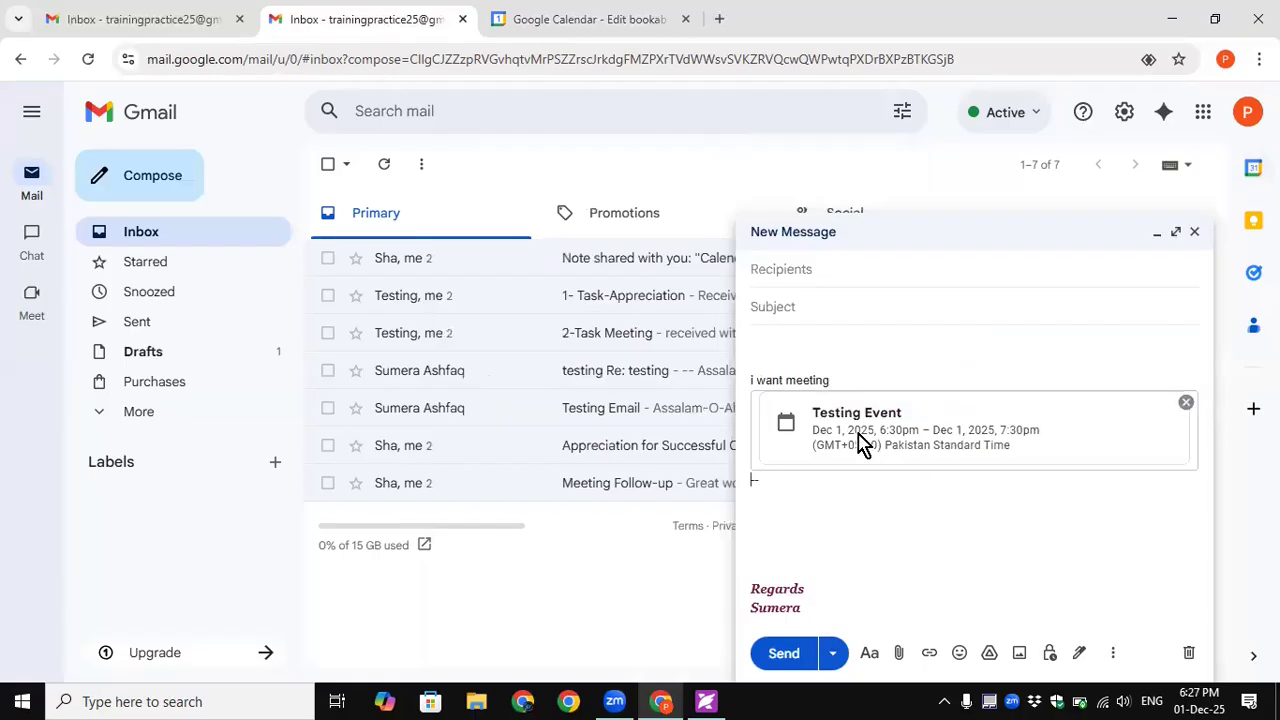
# Start proposing free meeting times below the event in the draft and mark Dec 1 from 3:15pm to 7:15pm as available
pyautogui.click(1176, 231)
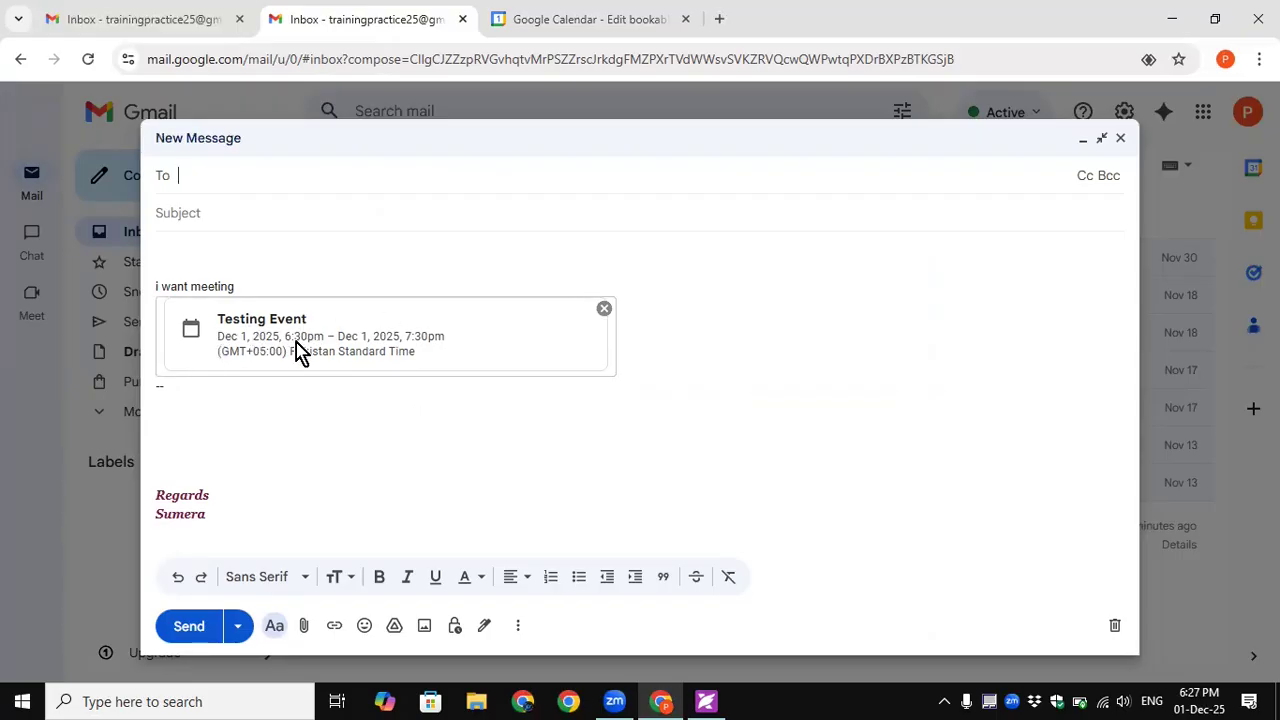
pyautogui.click(399, 414)
pyautogui.click(522, 628)
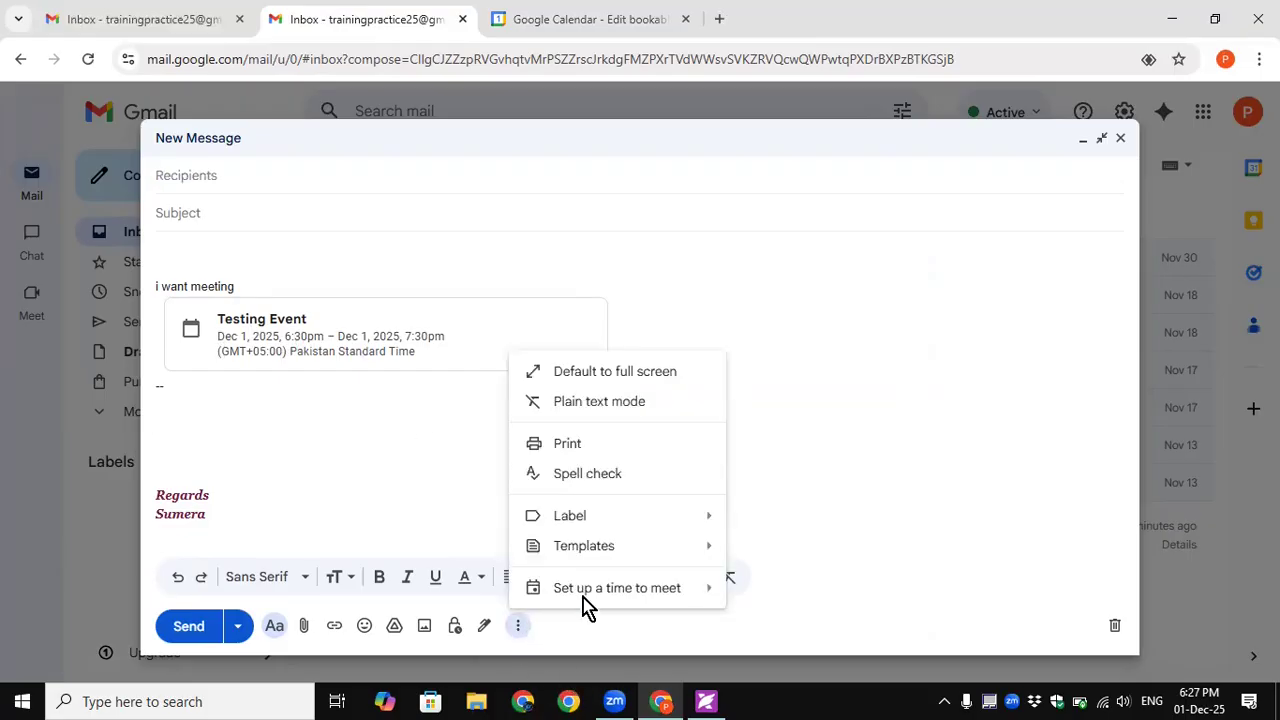
pyautogui.moveTo(711, 591)
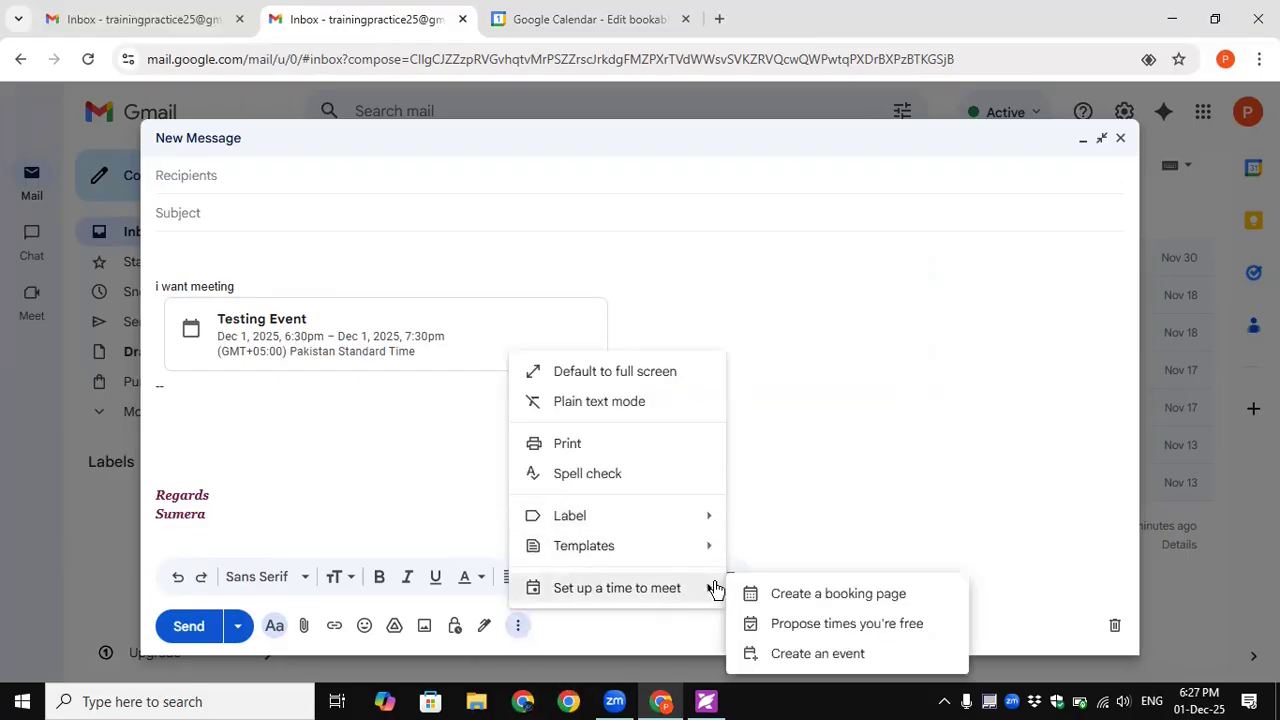
pyautogui.click(818, 626)
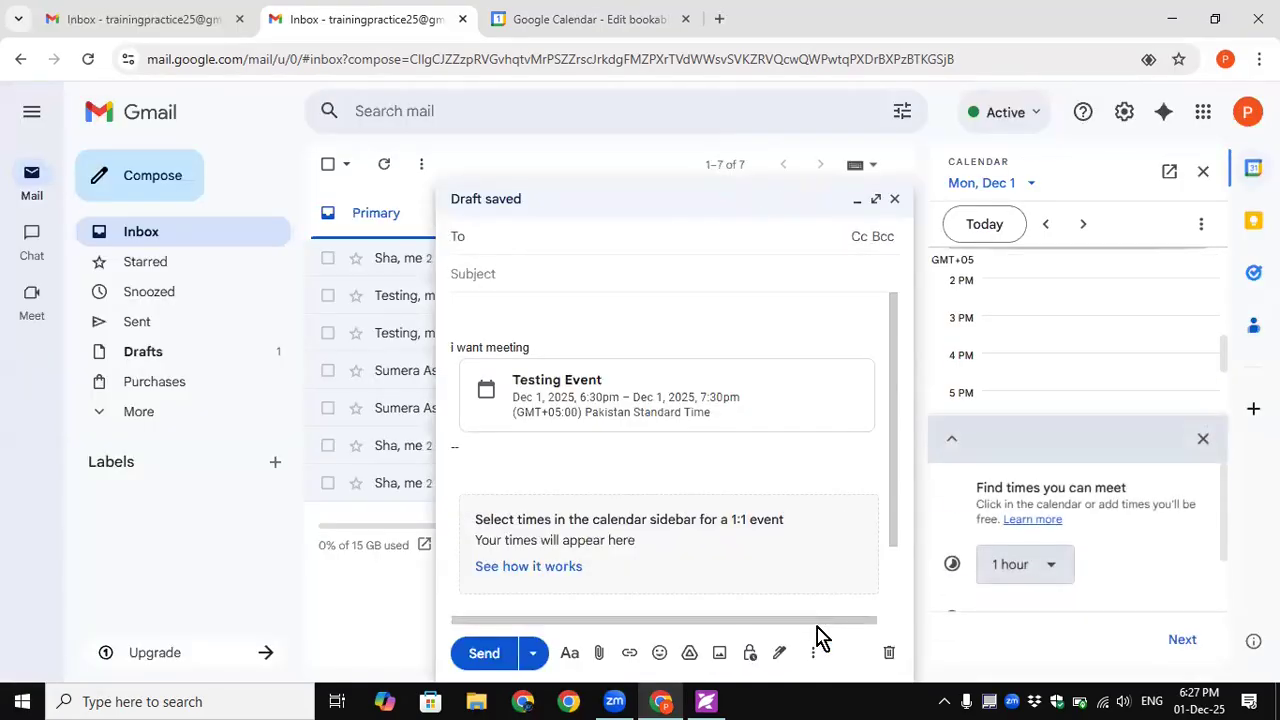
pyautogui.click(953, 446)
pyautogui.click(951, 190)
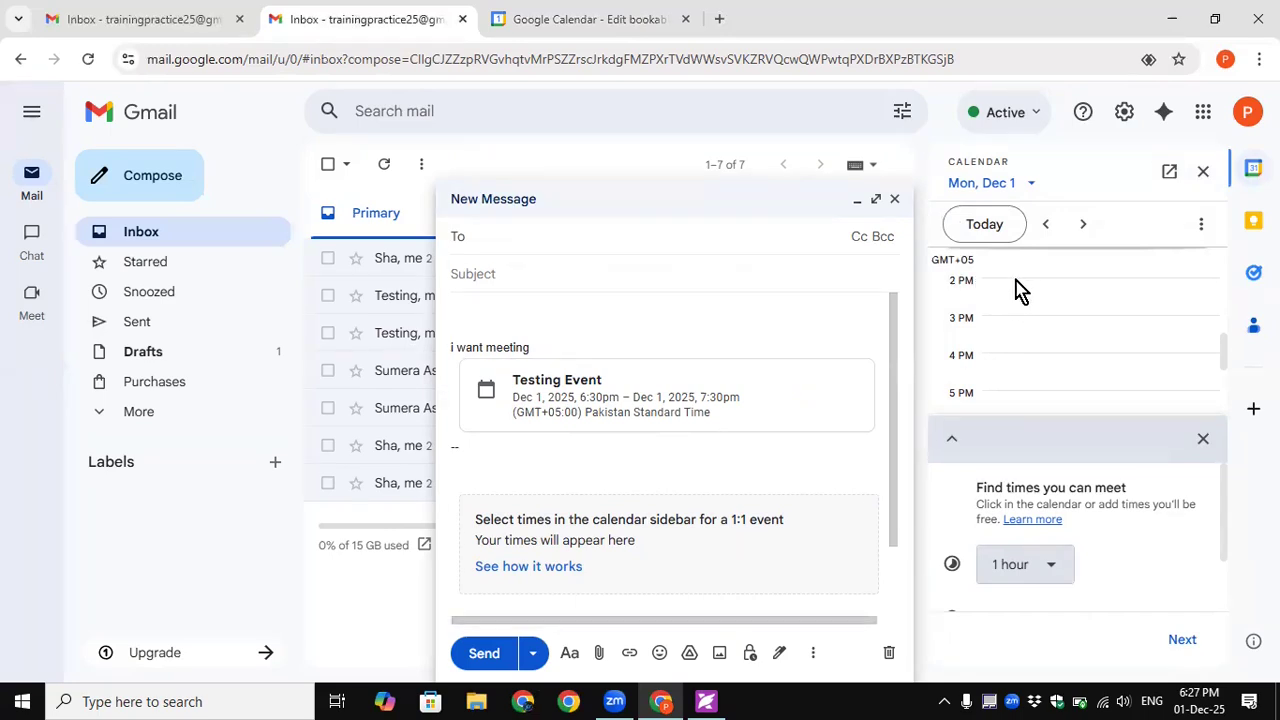
pyautogui.moveTo(1046, 346); pyautogui.dragTo(1040, 289)
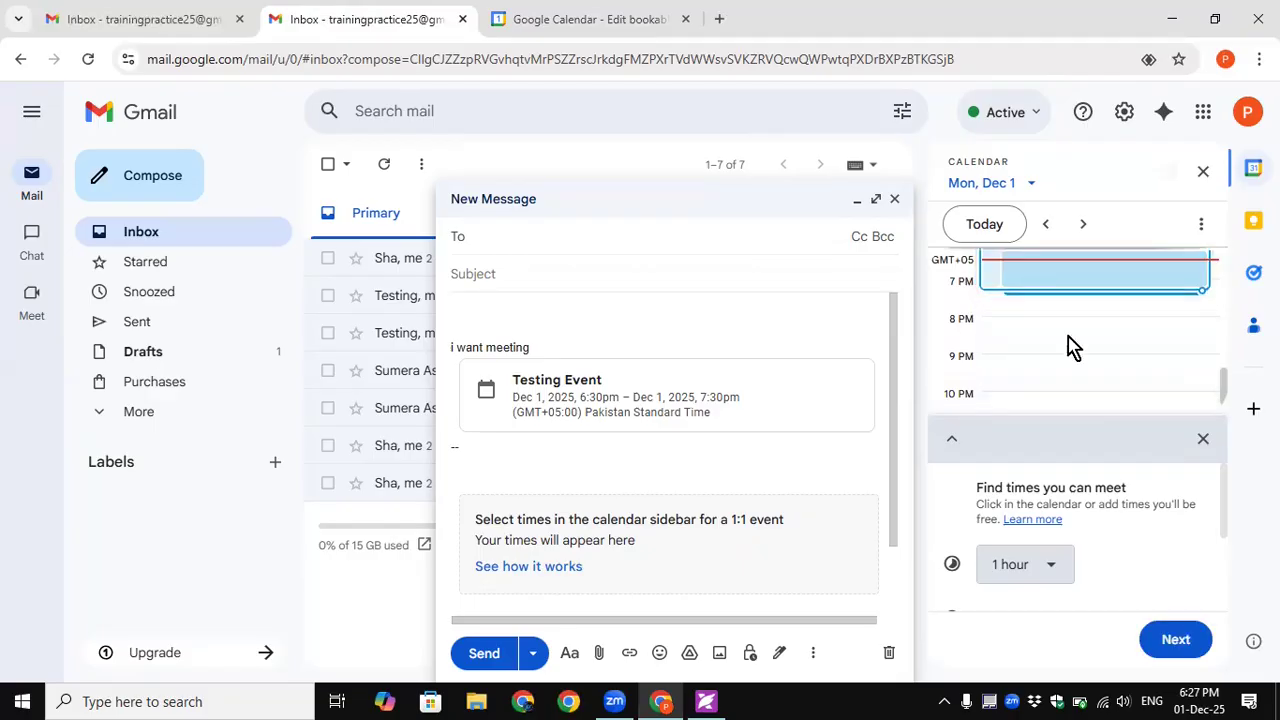
pyautogui.moveTo(1223, 383)
pyautogui.mouseDown()
pyautogui.moveTo(1218, 334)
pyautogui.moveTo(1224, 371)
pyautogui.mouseUp()
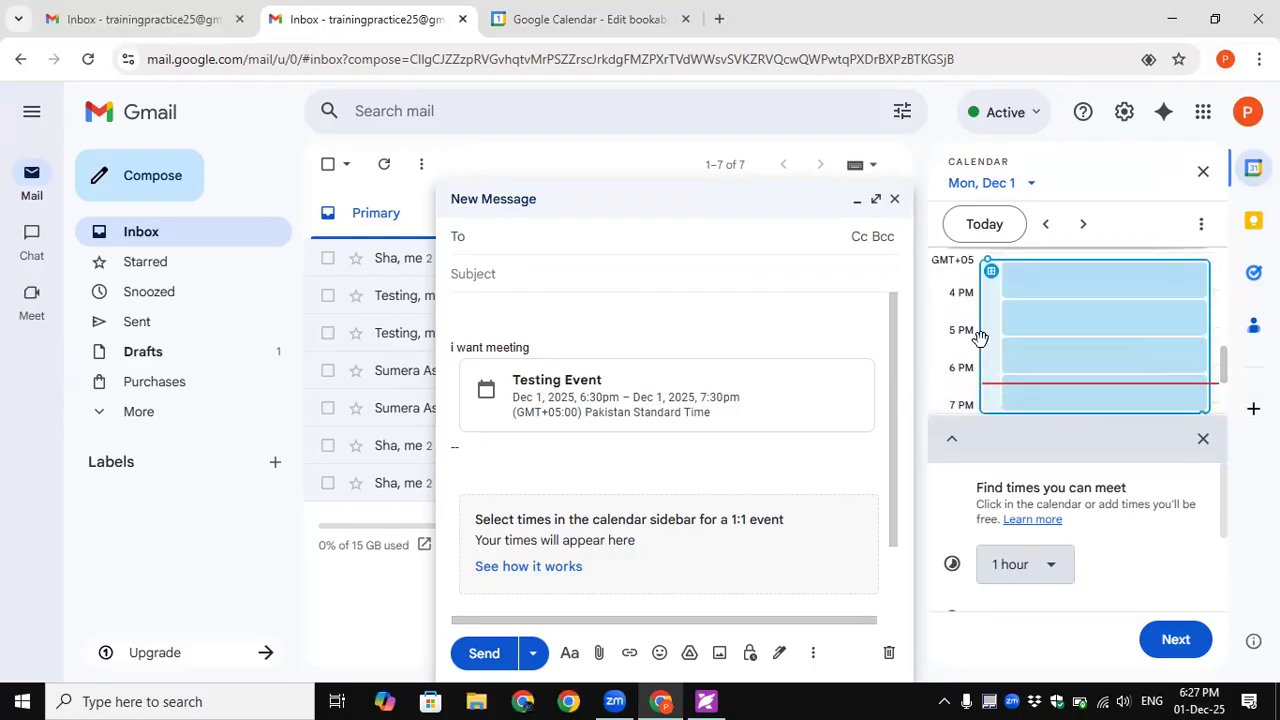
# Set the proposed meeting duration to 30 minutes, add the proposed times to the email and review them in the draft
pyautogui.click(1047, 569)
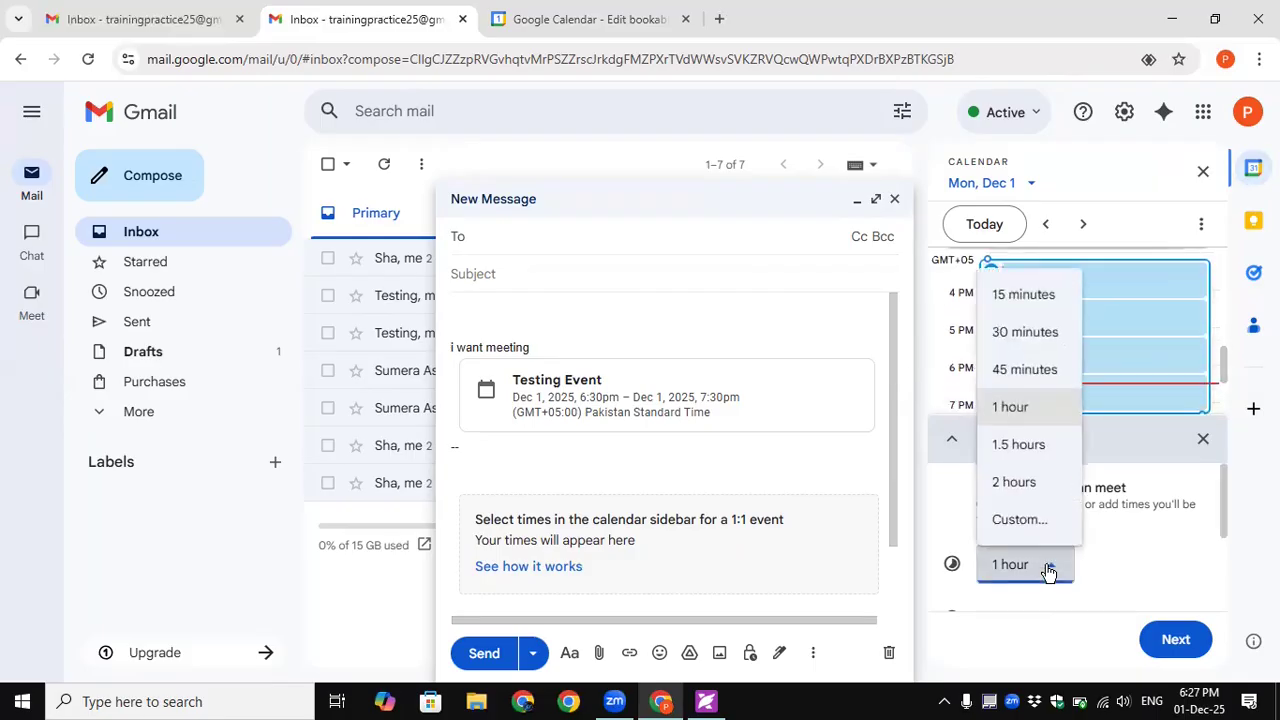
pyautogui.click(1032, 334)
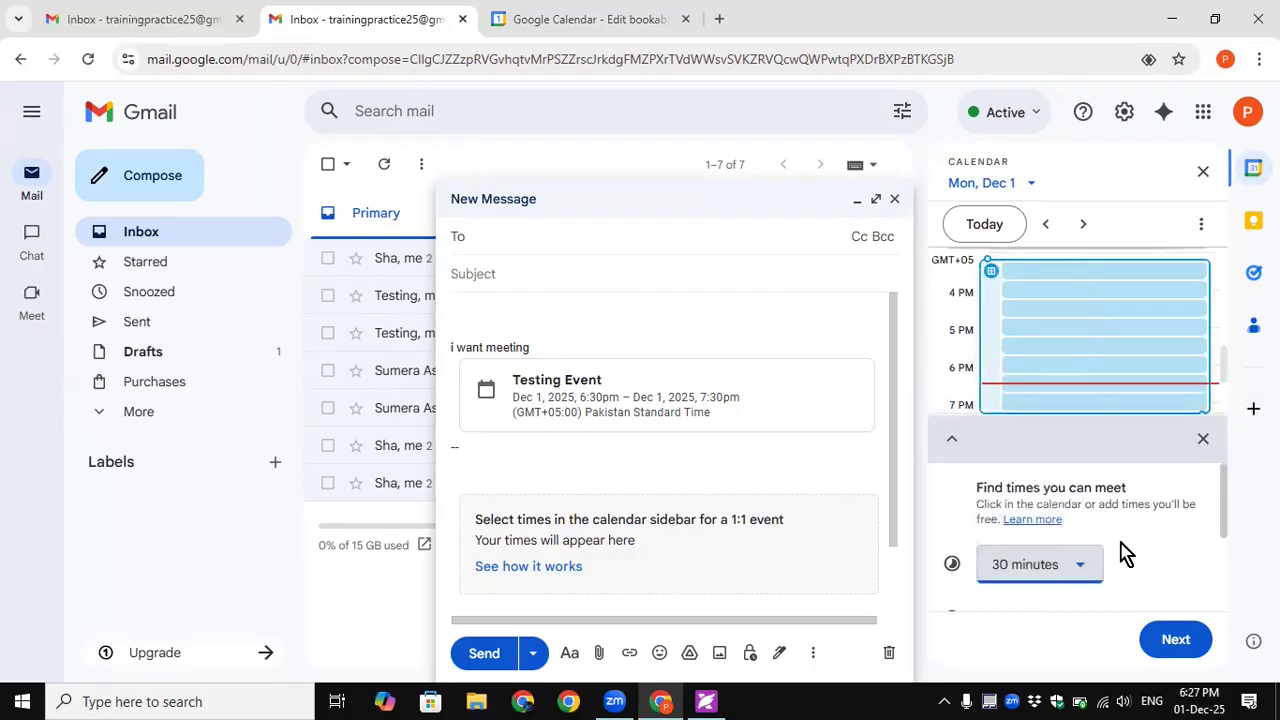
pyautogui.click(1174, 642)
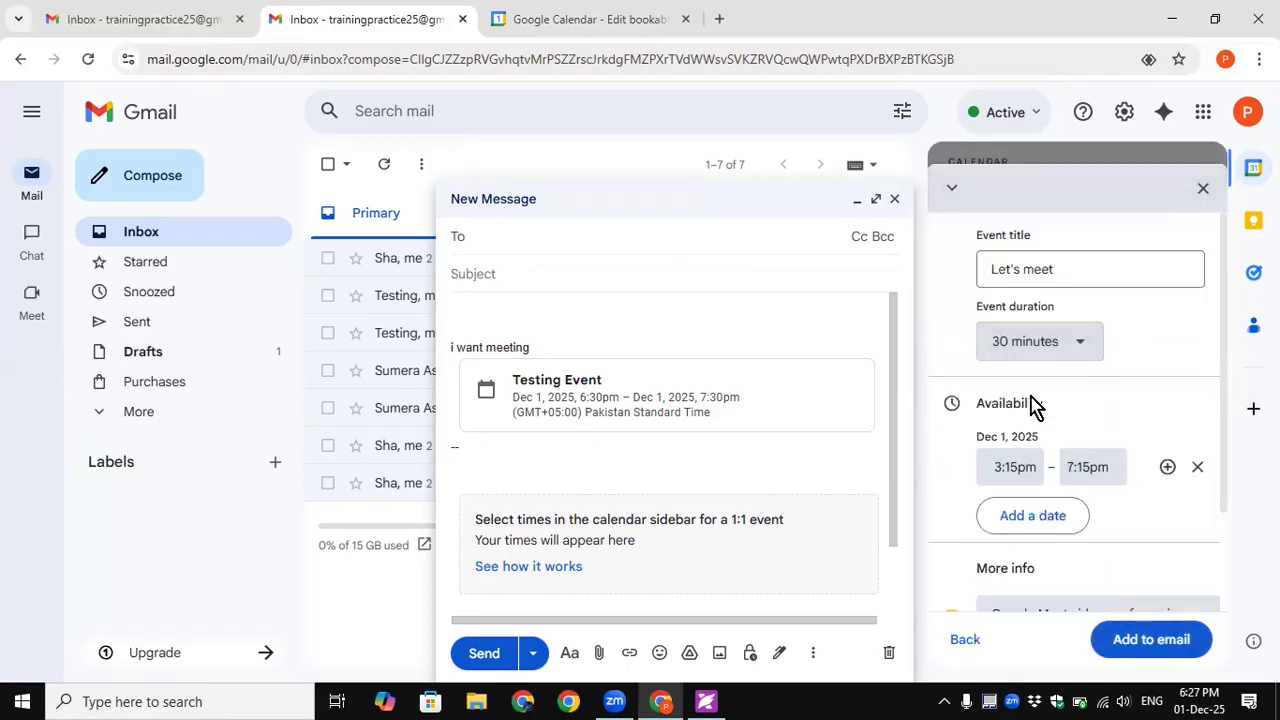
pyautogui.scroll(-2, 1072, 525)
pyautogui.click(1138, 646)
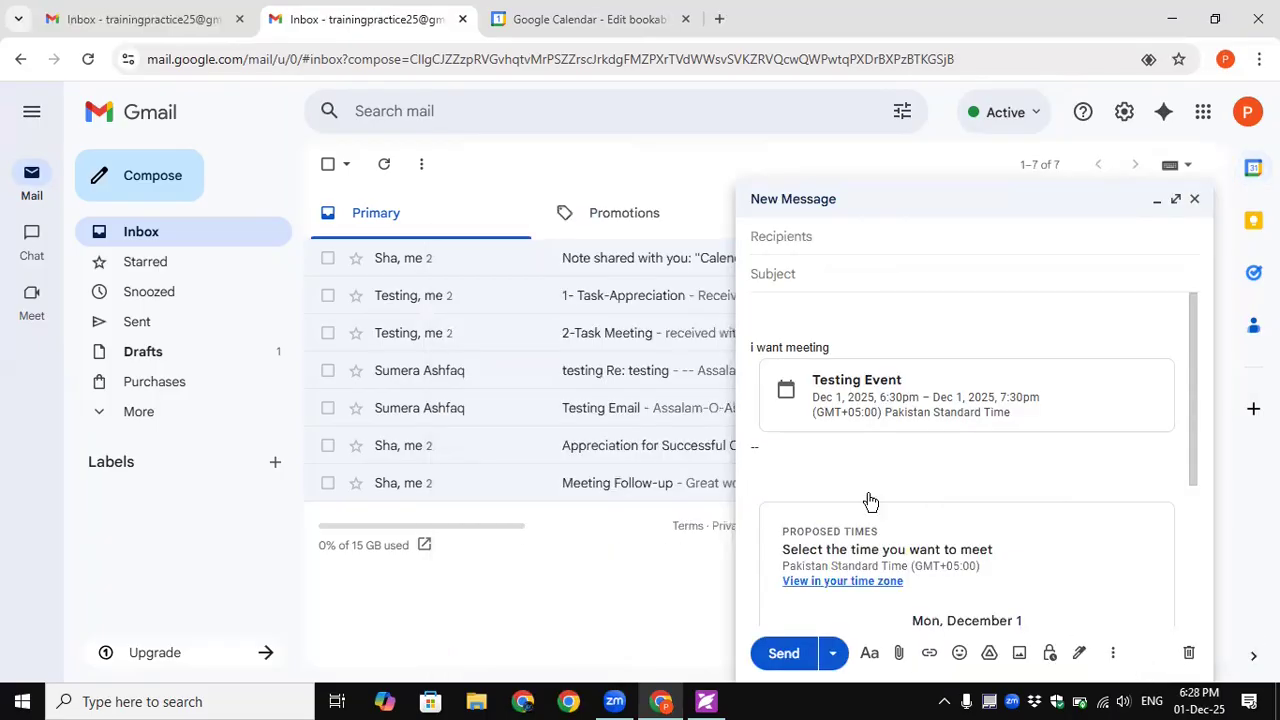
pyautogui.moveTo(1188, 466); pyautogui.dragTo(1205, 575)
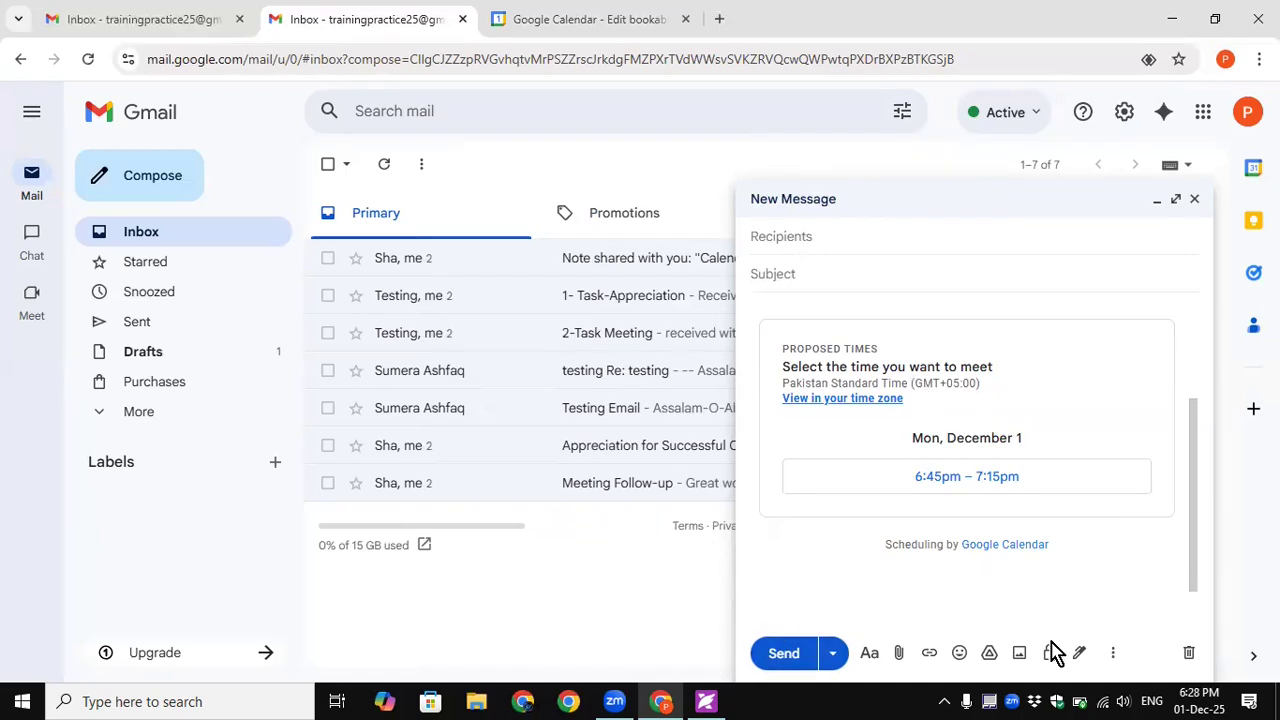
# Address the draft to the practice account's own e-mail, set the subject to "testing" and send it
pyautogui.click(841, 237)
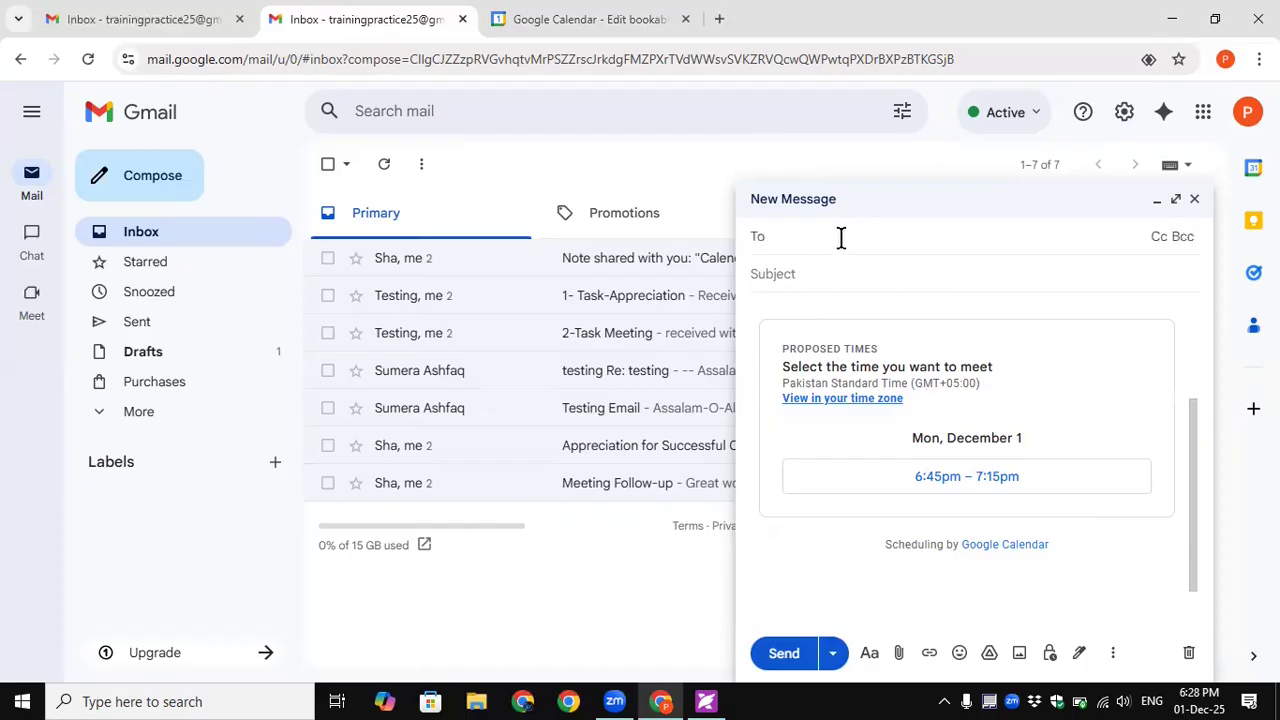
pyautogui.write('tr')
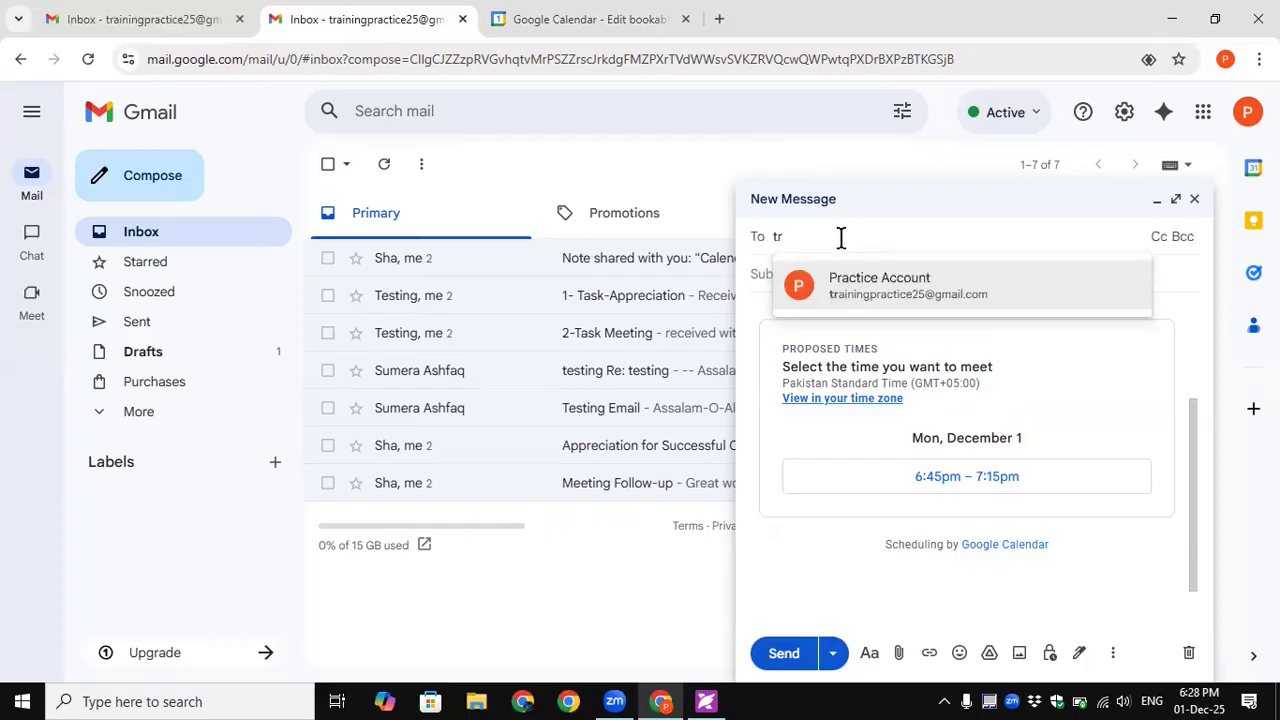
pyautogui.click(843, 280)
pyautogui.click(846, 294)
pyautogui.write('t')
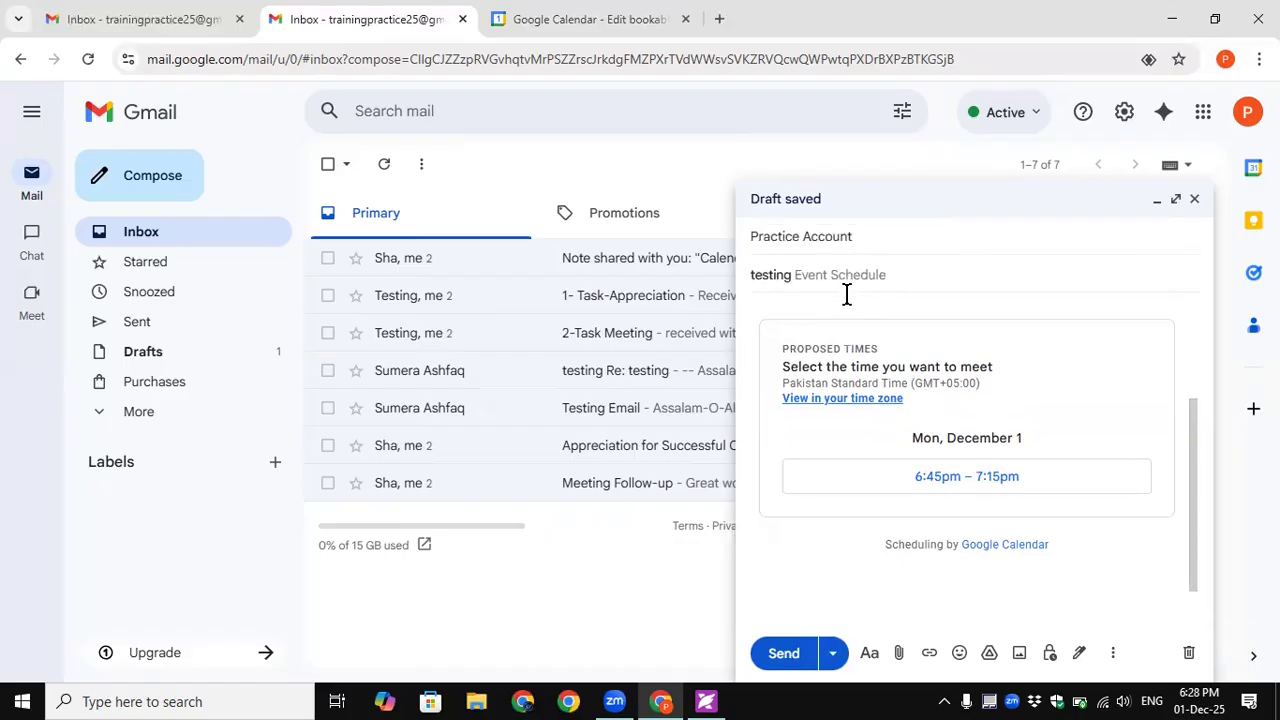
pyautogui.write('esting')
pyautogui.click(790, 660)
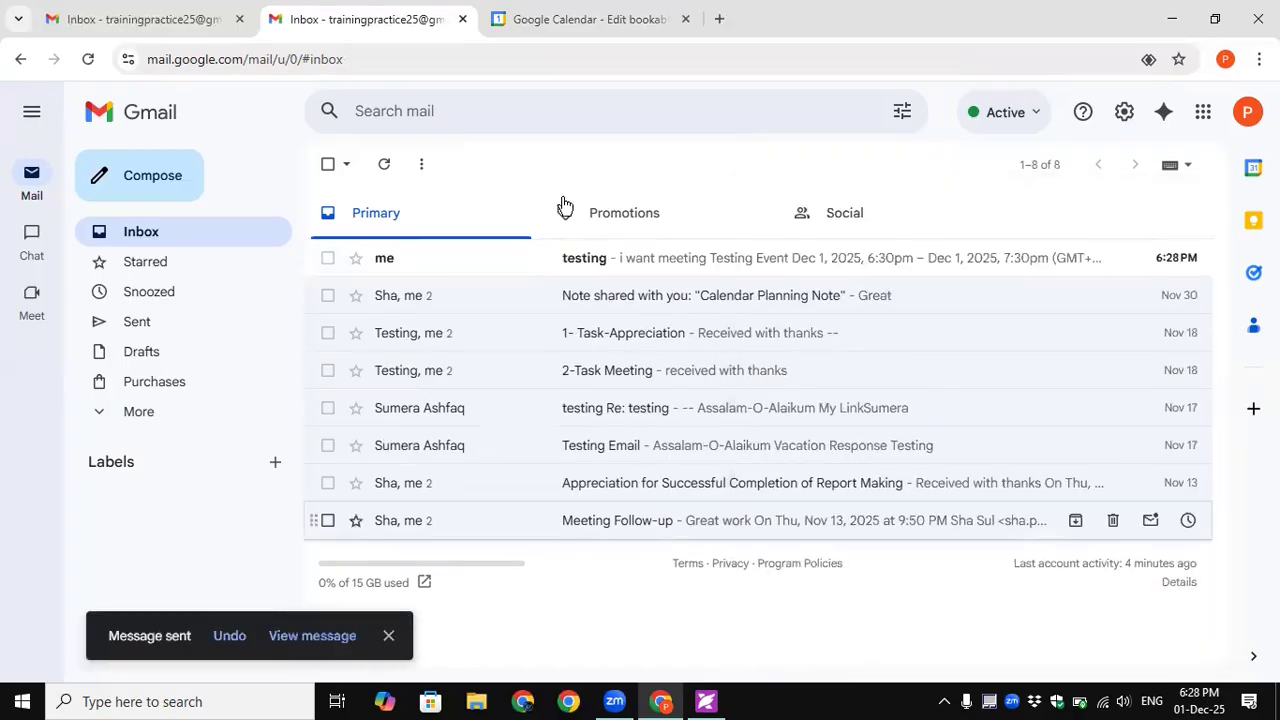
# Open the received "testing" email, book its proposed Dec 1 6:45pm – 7:15pm slot, and close the leftover calendar pages
pyautogui.click(613, 262)
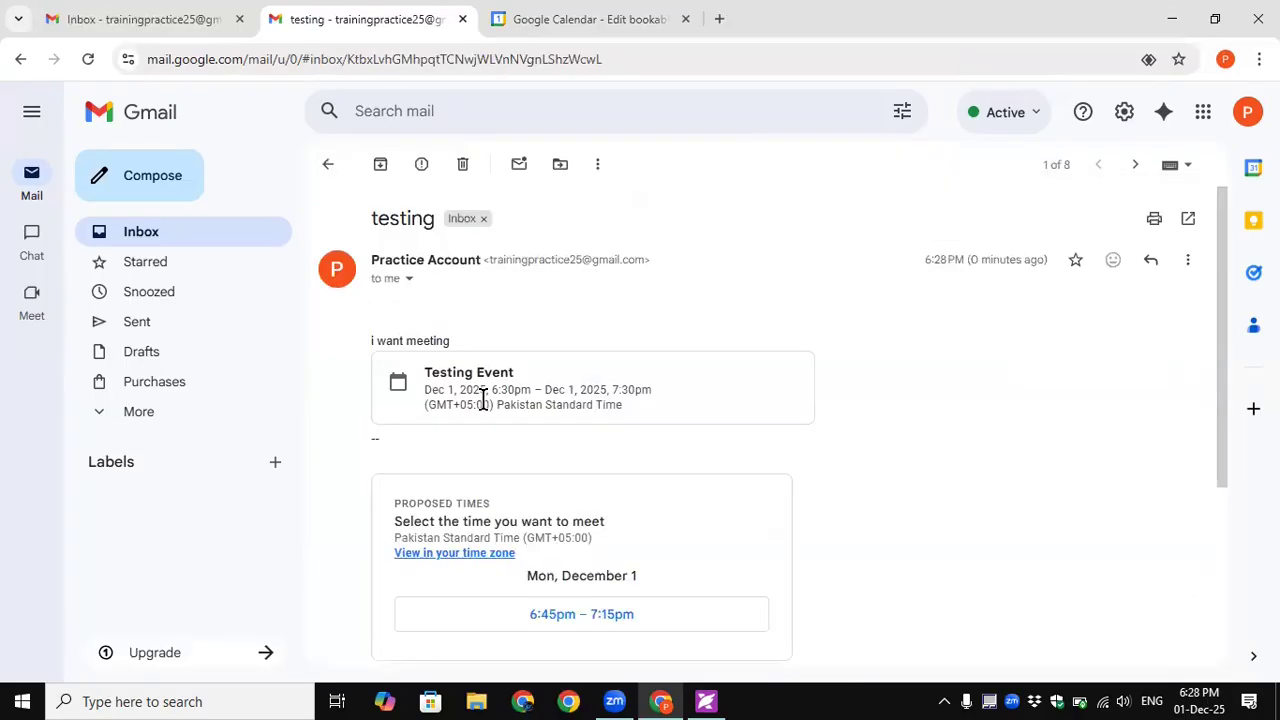
pyautogui.scroll(-1, 479, 400)
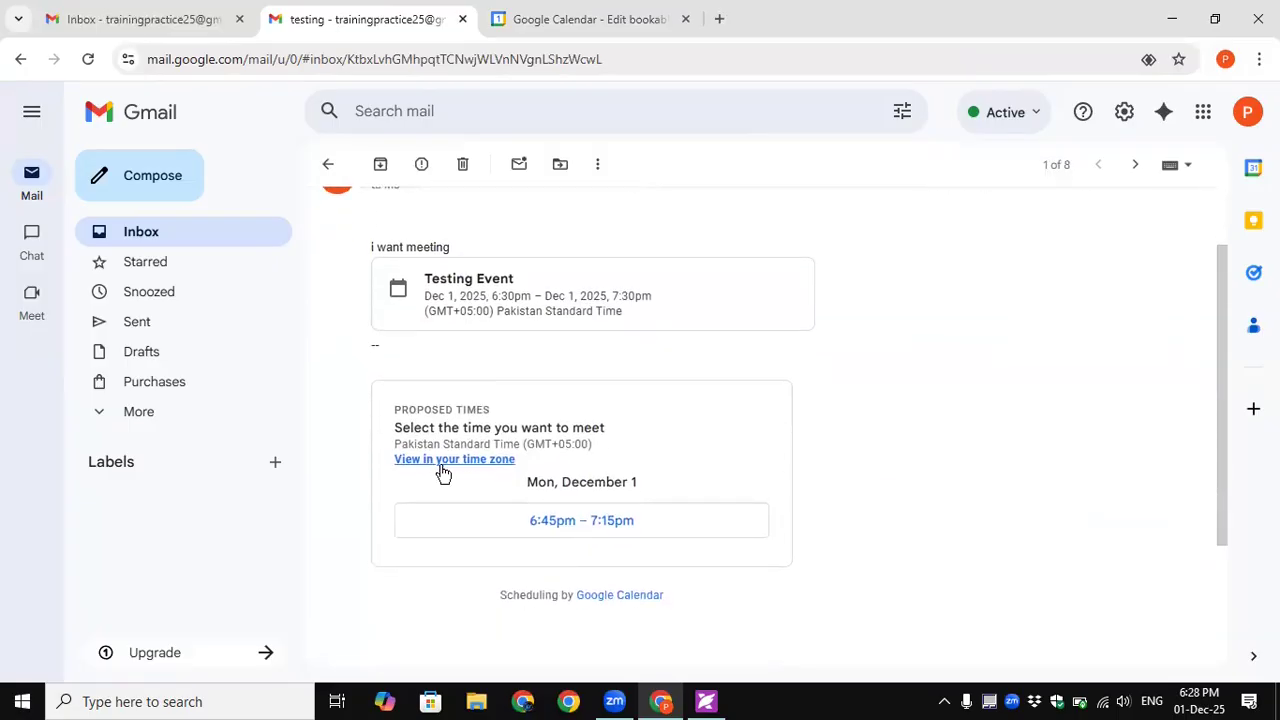
pyautogui.click(578, 528)
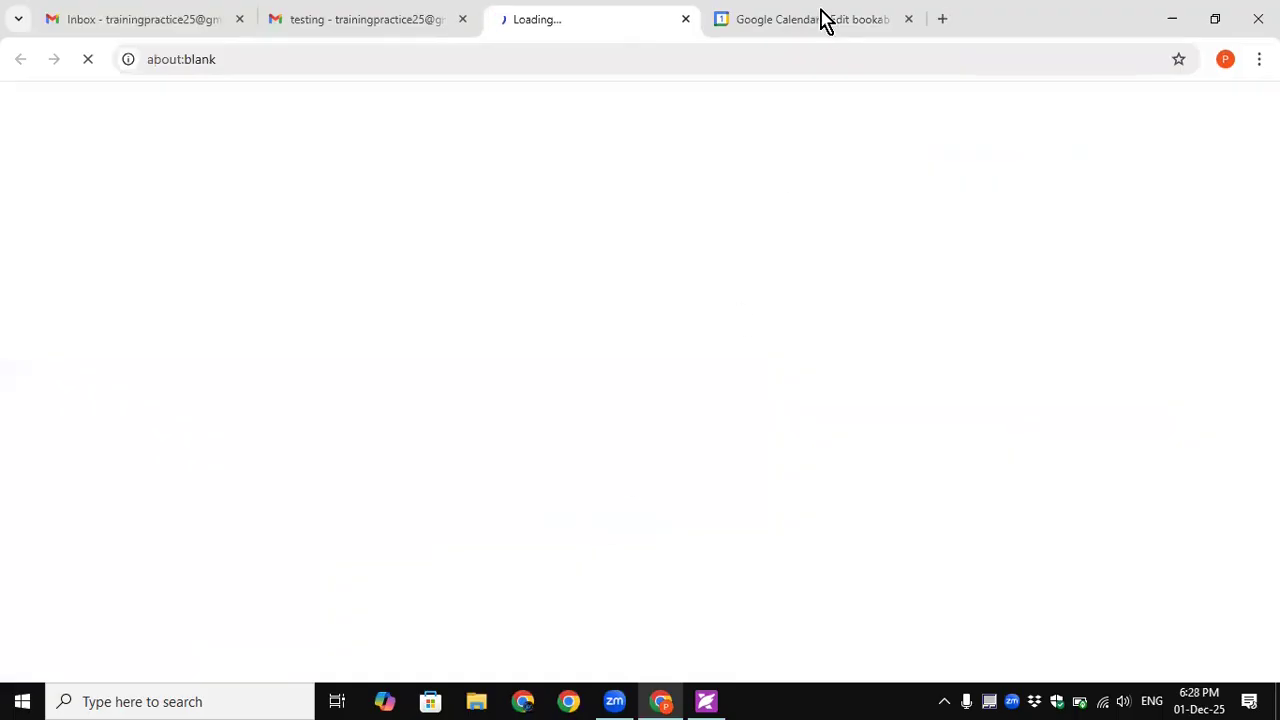
pyautogui.click(908, 19)
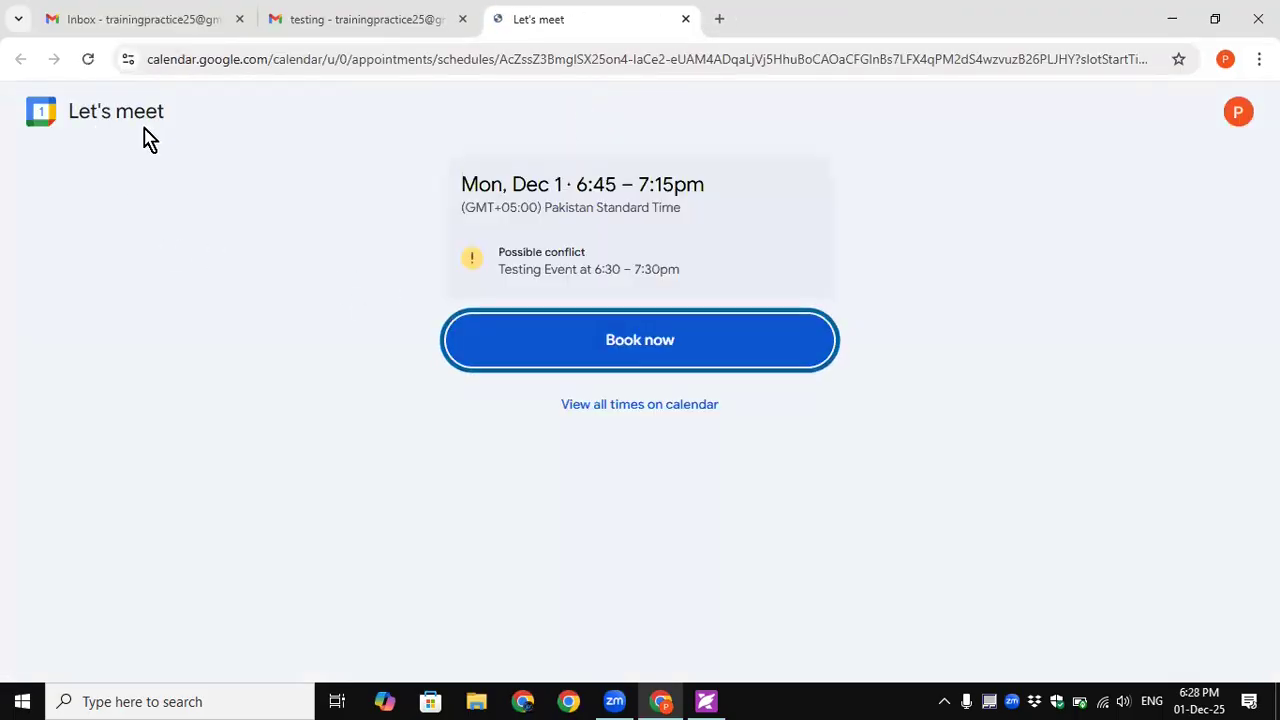
pyautogui.click(664, 359)
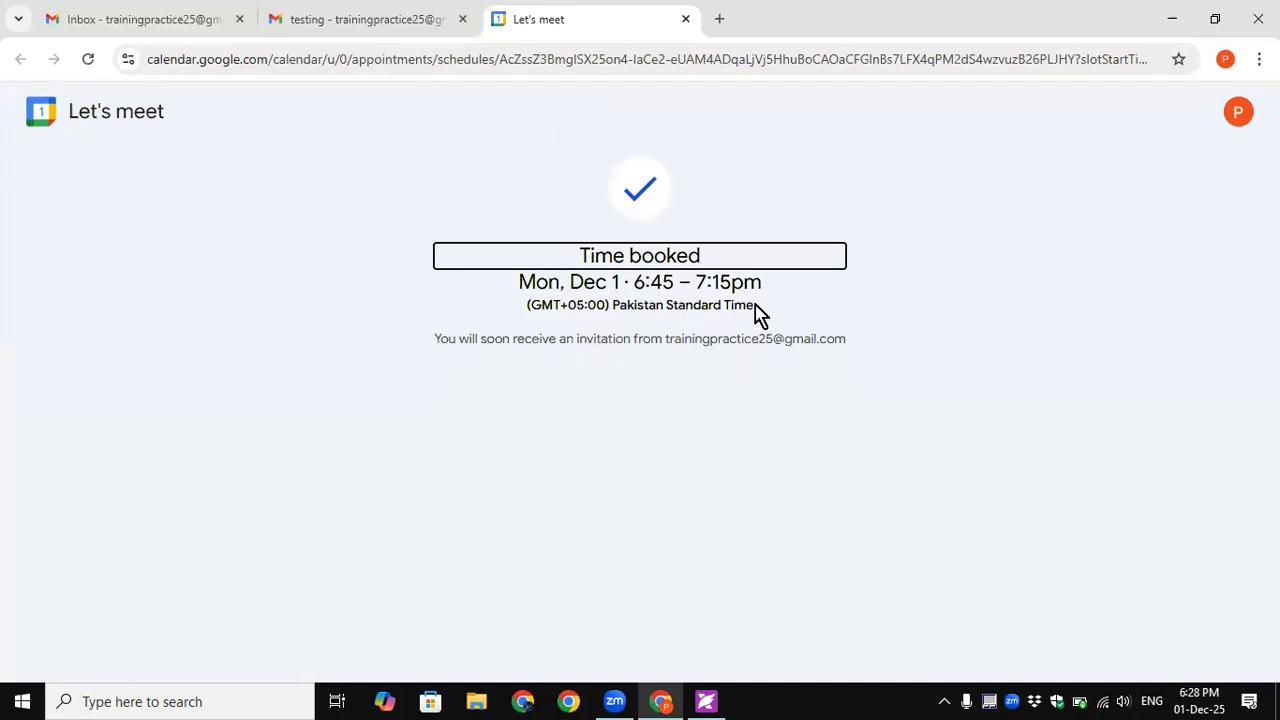
pyautogui.click(684, 20)
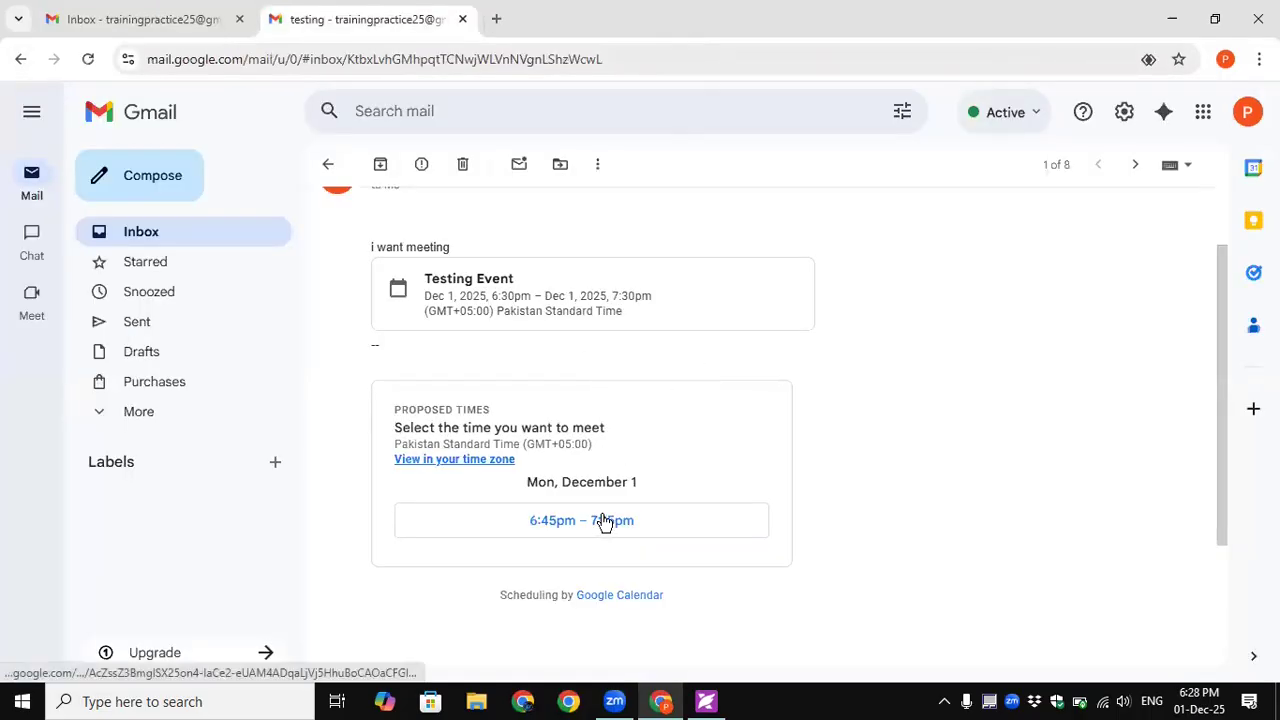
# Check the email's time zone view and its proposed time slot again after booking, returning to the email each time
pyautogui.click(484, 460)
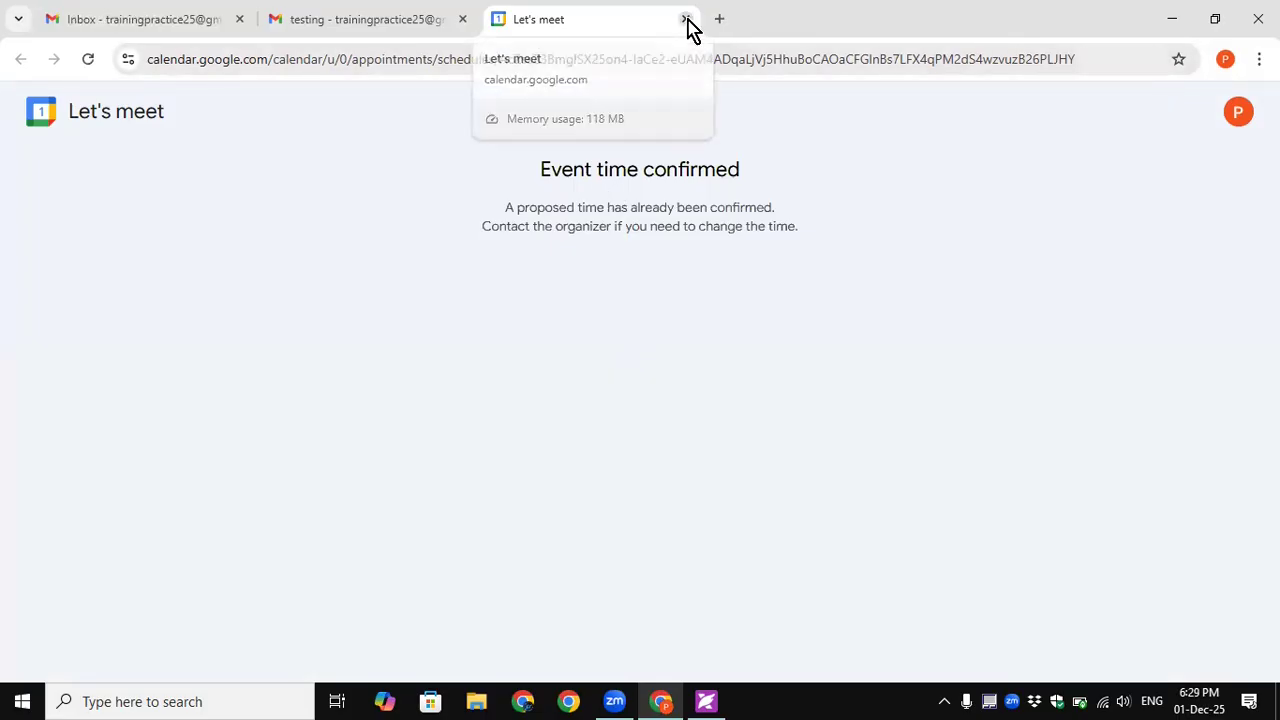
pyautogui.click(686, 19)
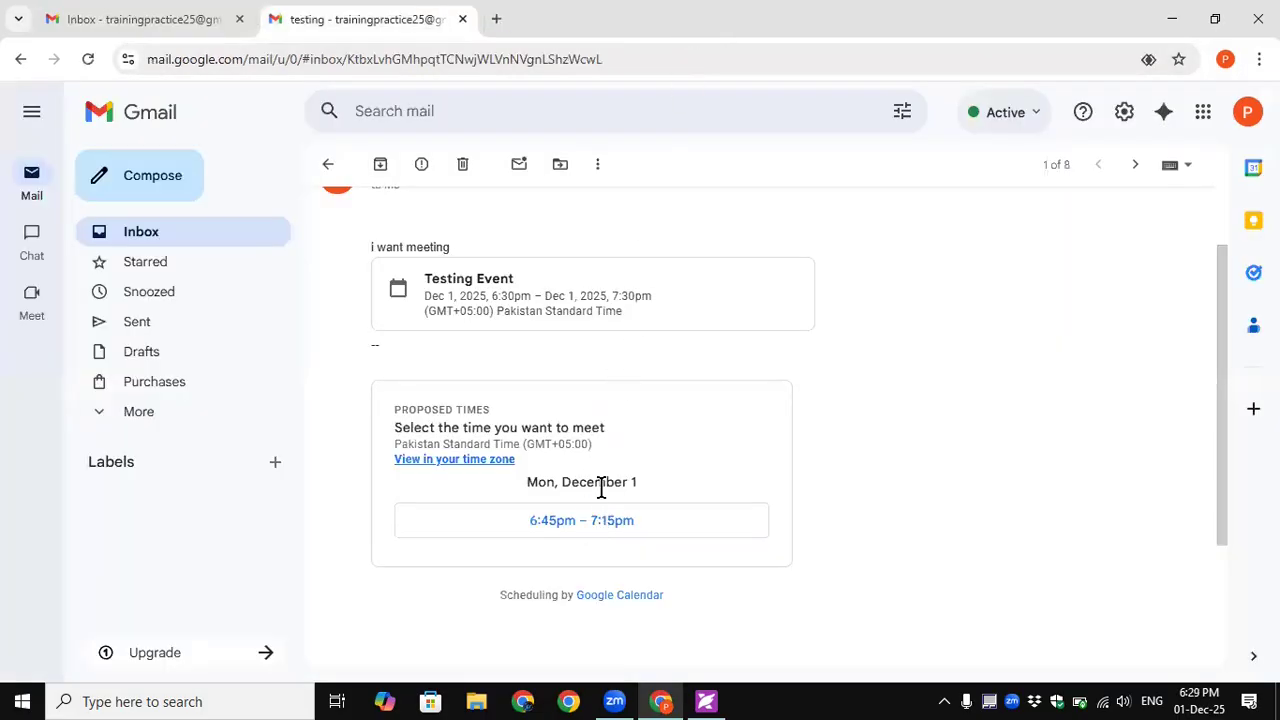
pyautogui.click(604, 530)
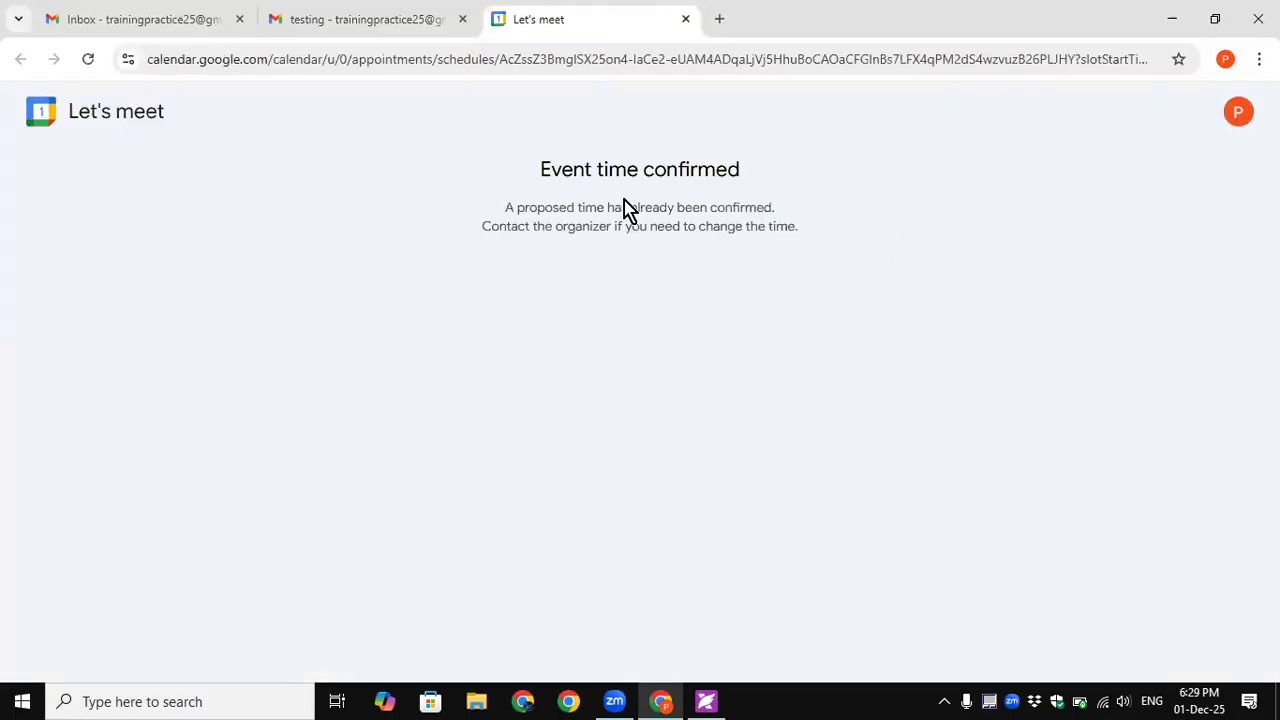
pyautogui.click(685, 19)
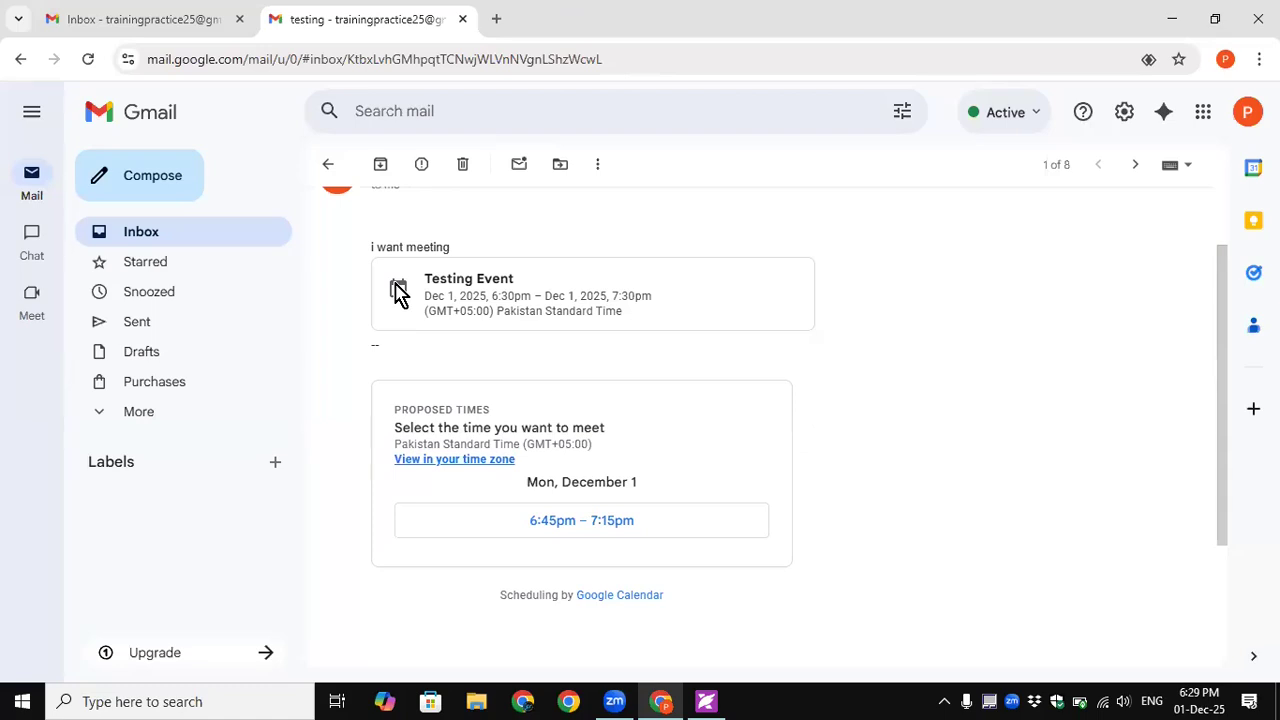
pyautogui.scroll(2, 571, 303)
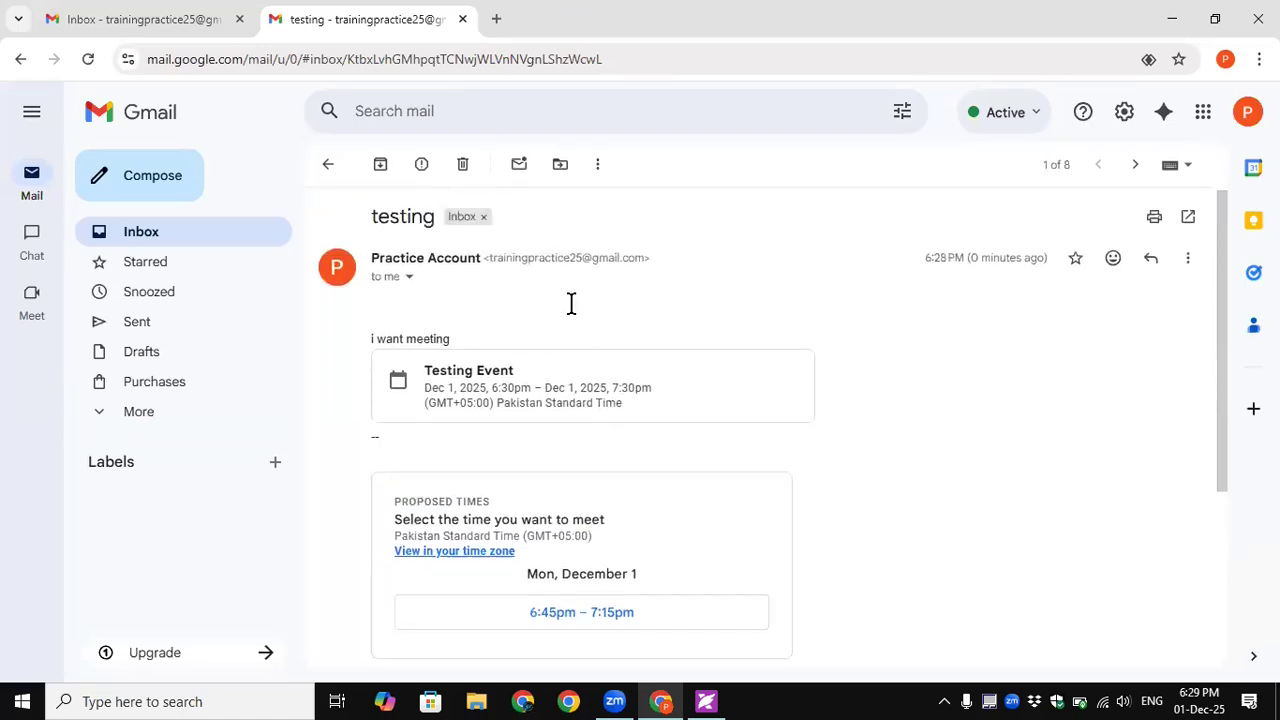